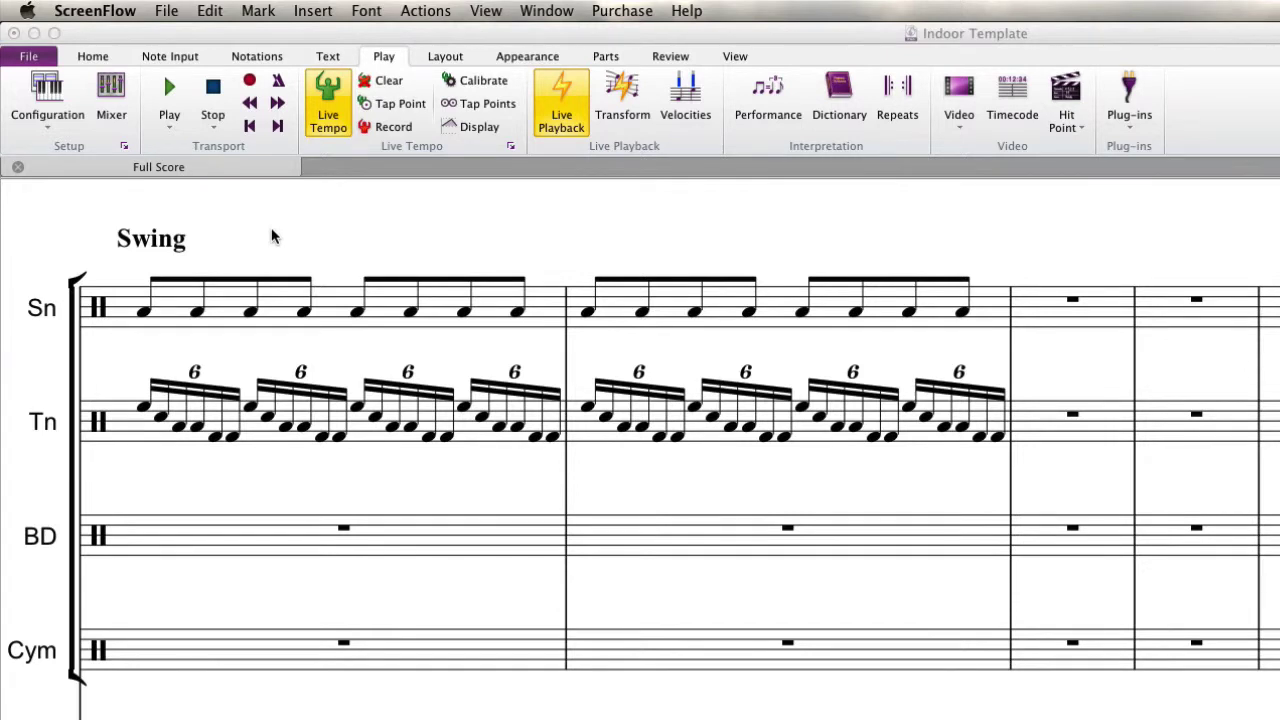
Audition the first bar of the snare and tenor drums together
{"action": "left_click", "coordinate": [276, 310]}
{"action": "left_click", "coordinate": [276, 310]}
{"action": "left_click", "coordinate": [251, 437], "text": "shift"}
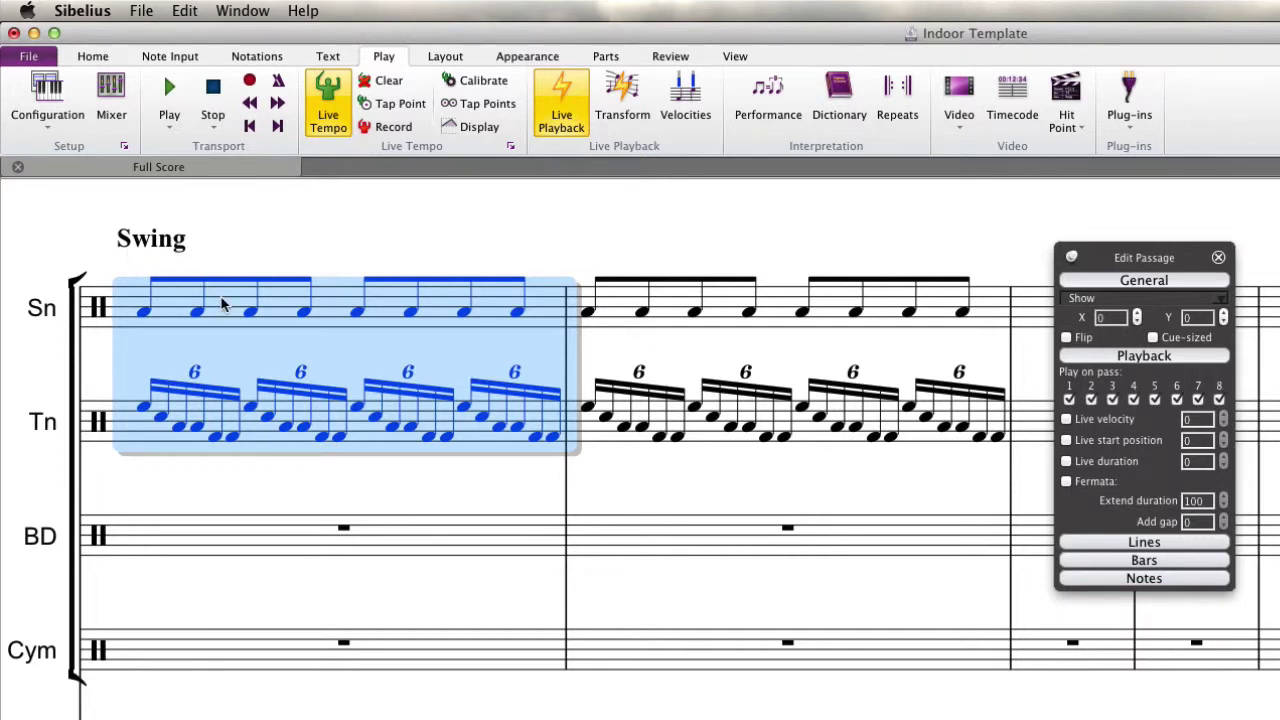
{"action": "key", "text": "space"}
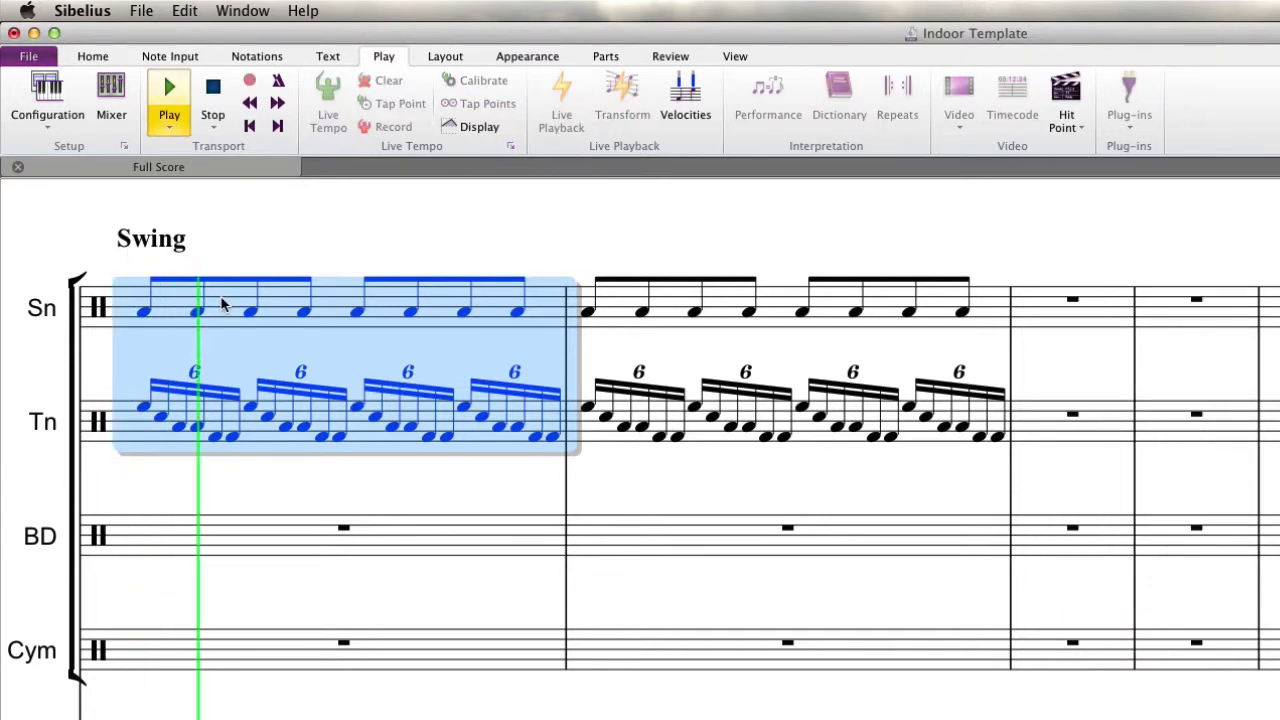
{"action": "key", "text": "space"}
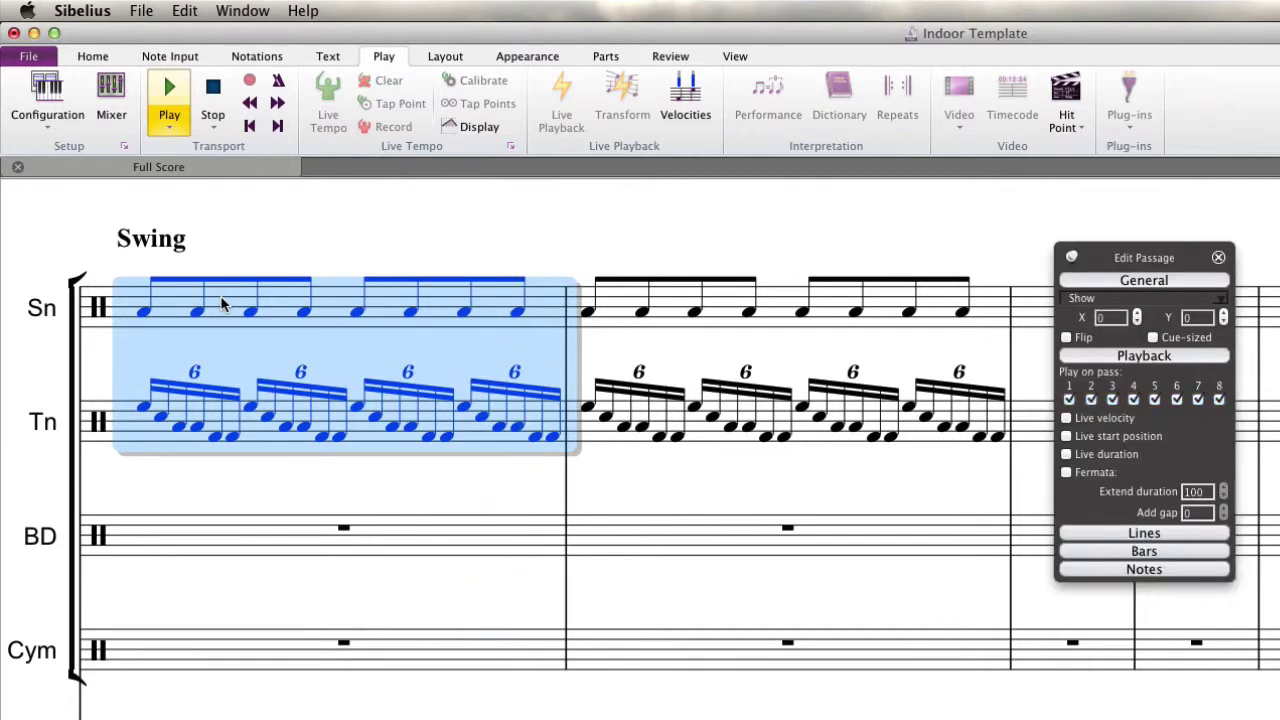
{"action": "left_click", "coordinate": [304, 259]}
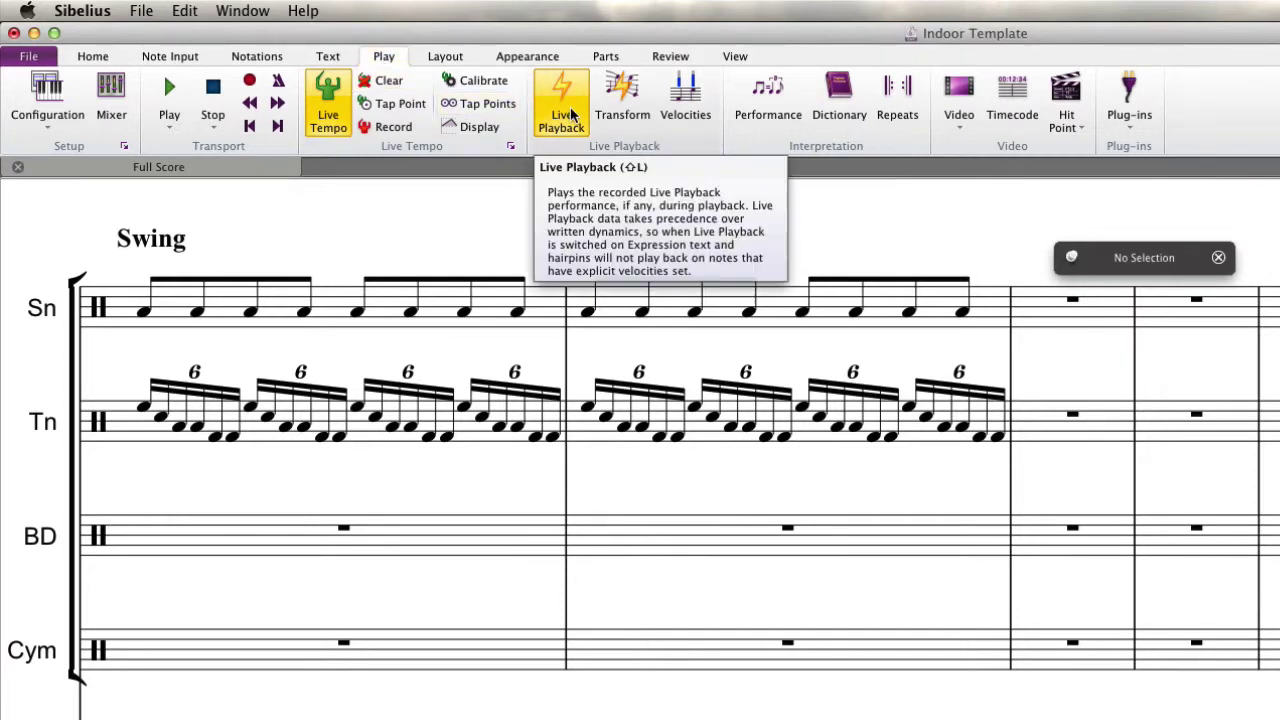
Turn on Live start position for the tenor drum's first bar, with live playback left on
{"action": "left_click", "coordinate": [364, 437]}
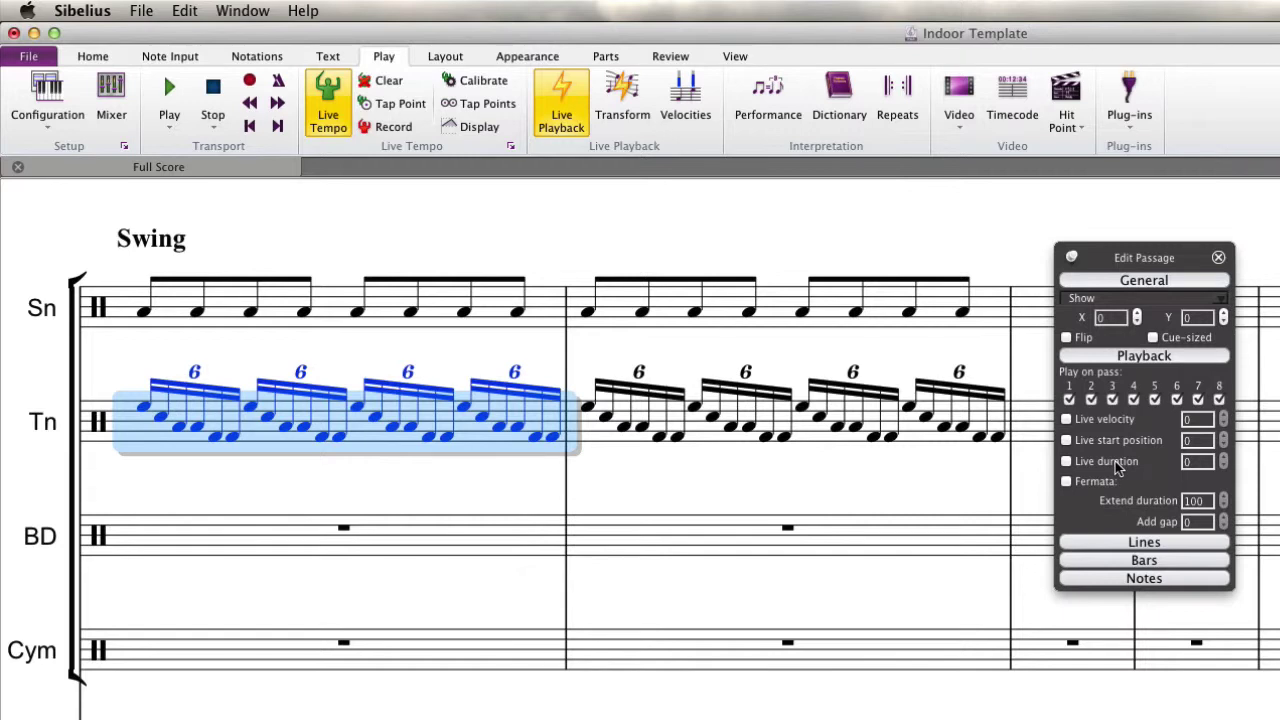
{"action": "left_click", "coordinate": [563, 114]}
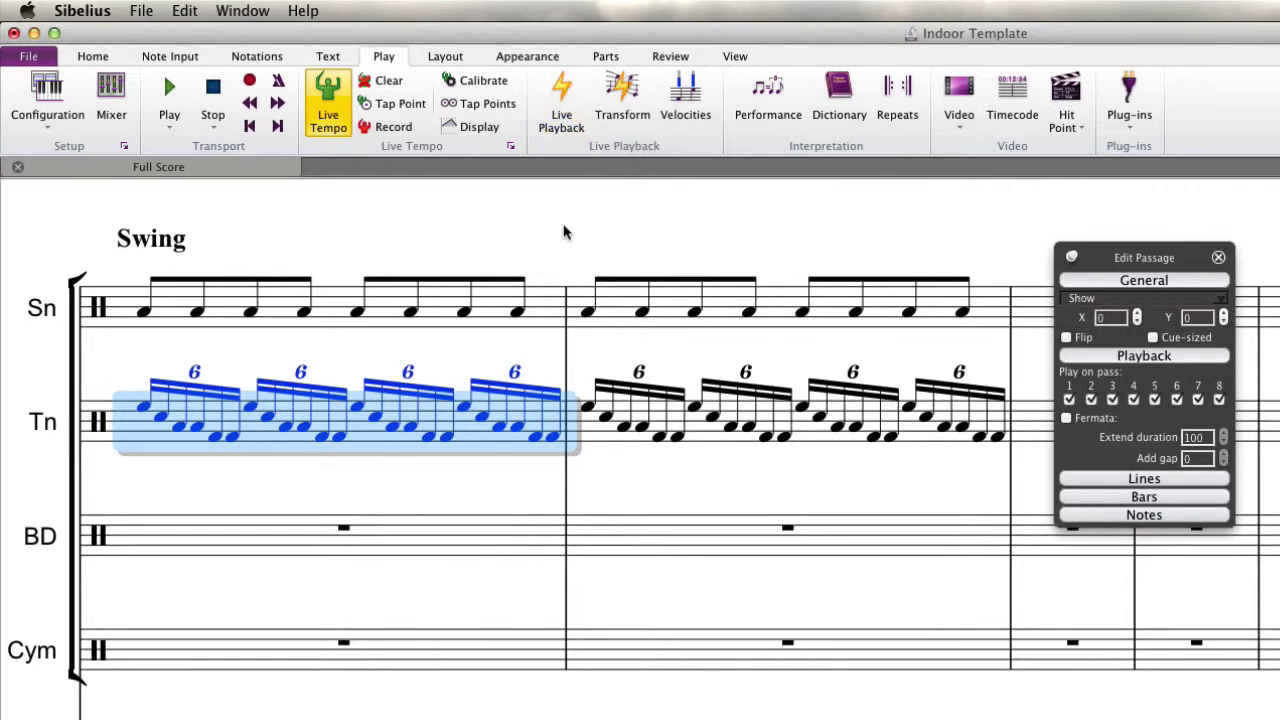
{"action": "key", "text": "shift+l"}
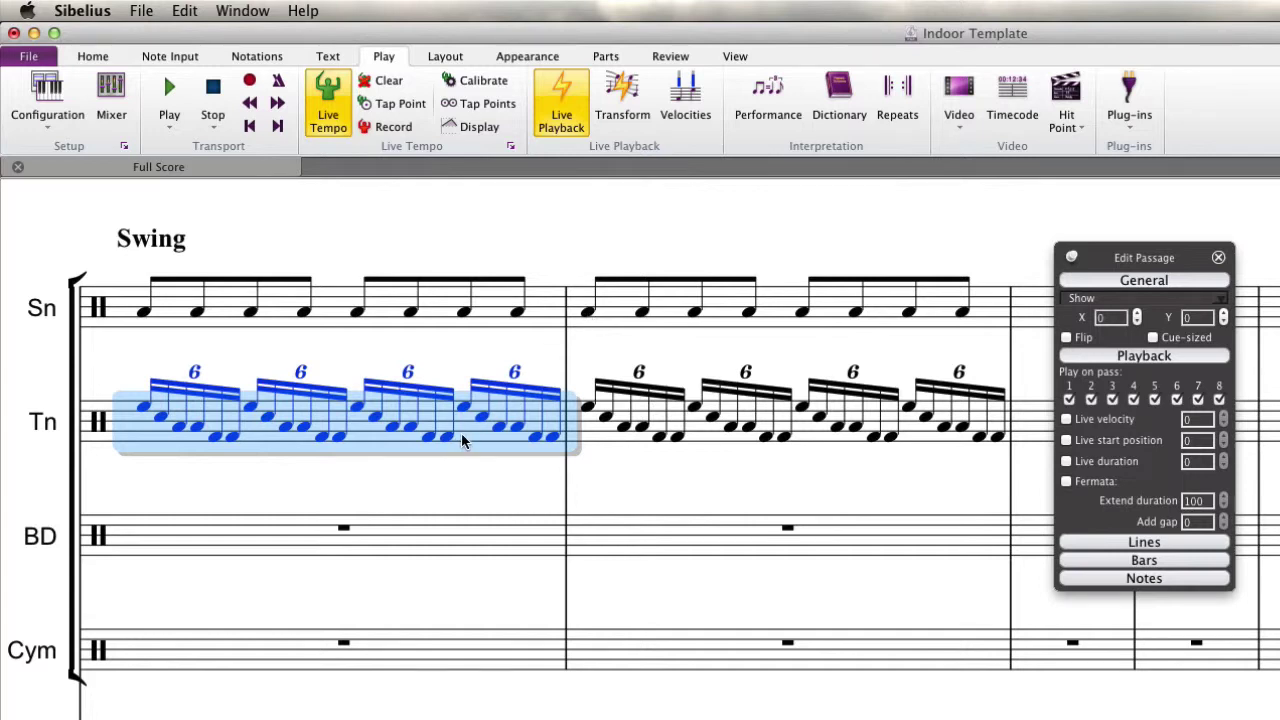
{"action": "left_click", "coordinate": [1097, 442]}
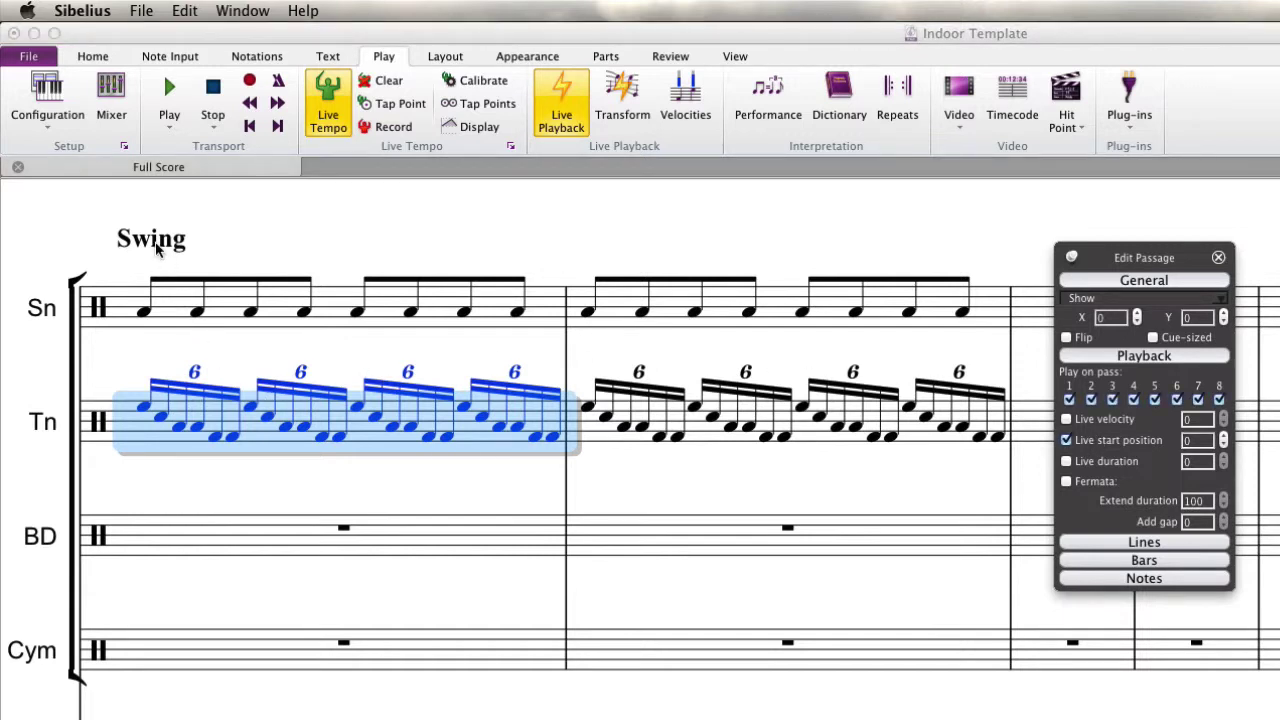
Play the tenor drum's first bar alone to hear the live start position
{"action": "left_click", "coordinate": [252, 431]}
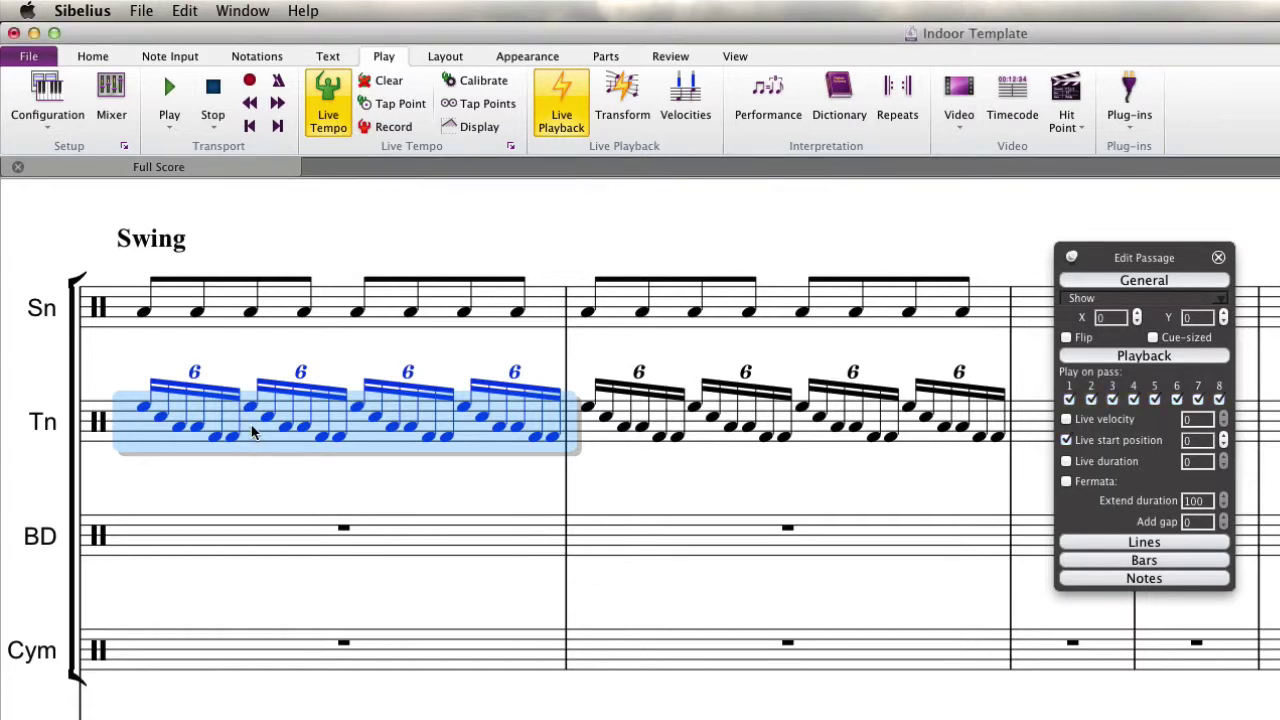
{"action": "left_click", "coordinate": [224, 313], "text": "shift"}
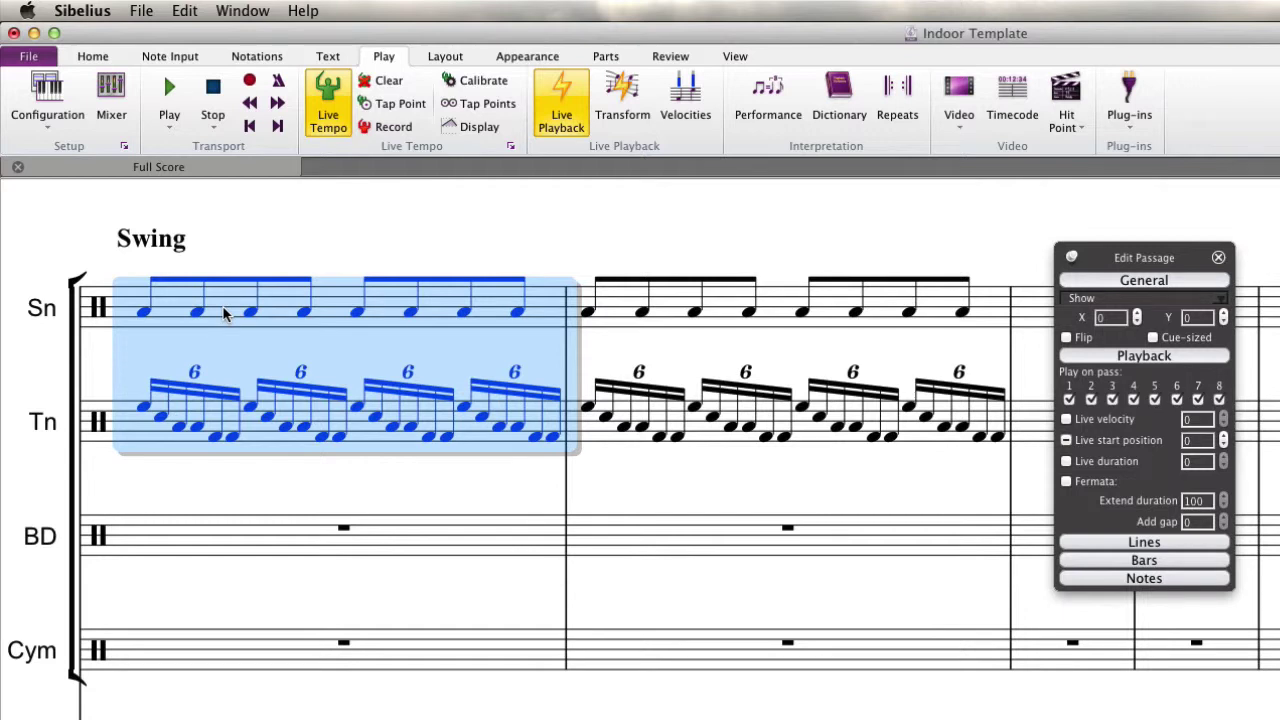
{"action": "left_click", "coordinate": [248, 472]}
{"action": "left_click", "coordinate": [250, 440]}
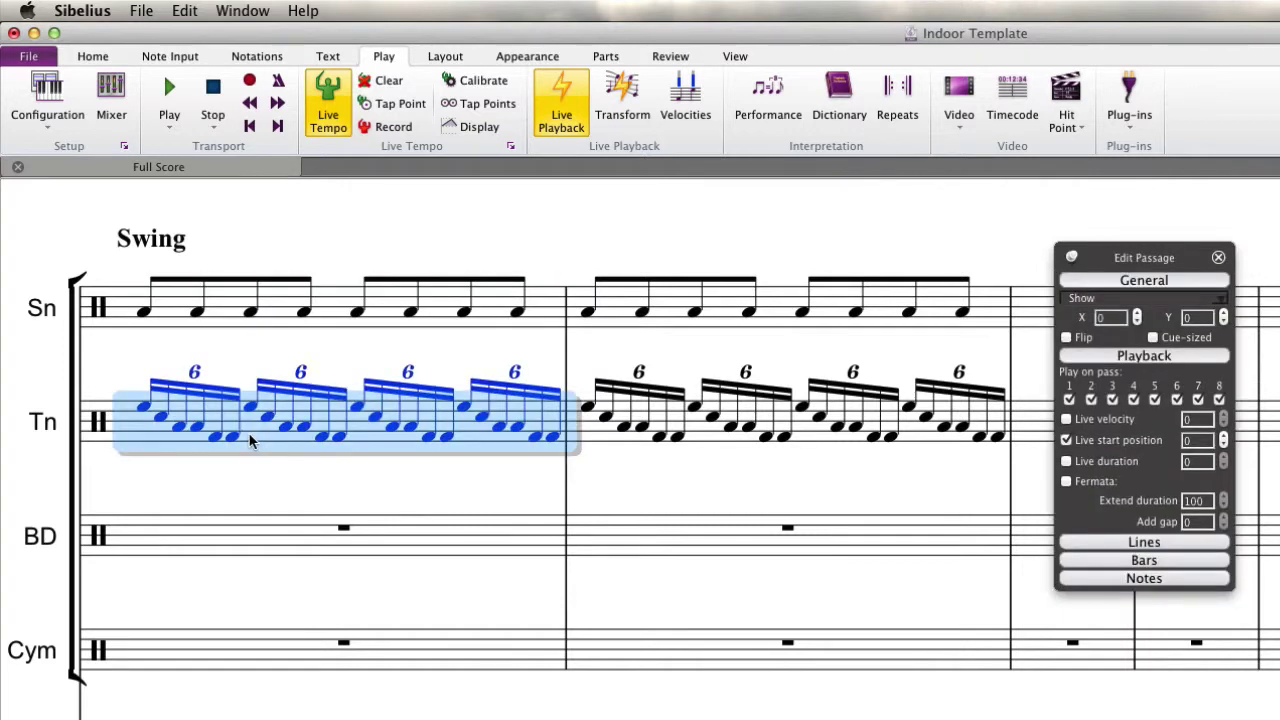
{"action": "key", "text": "space"}
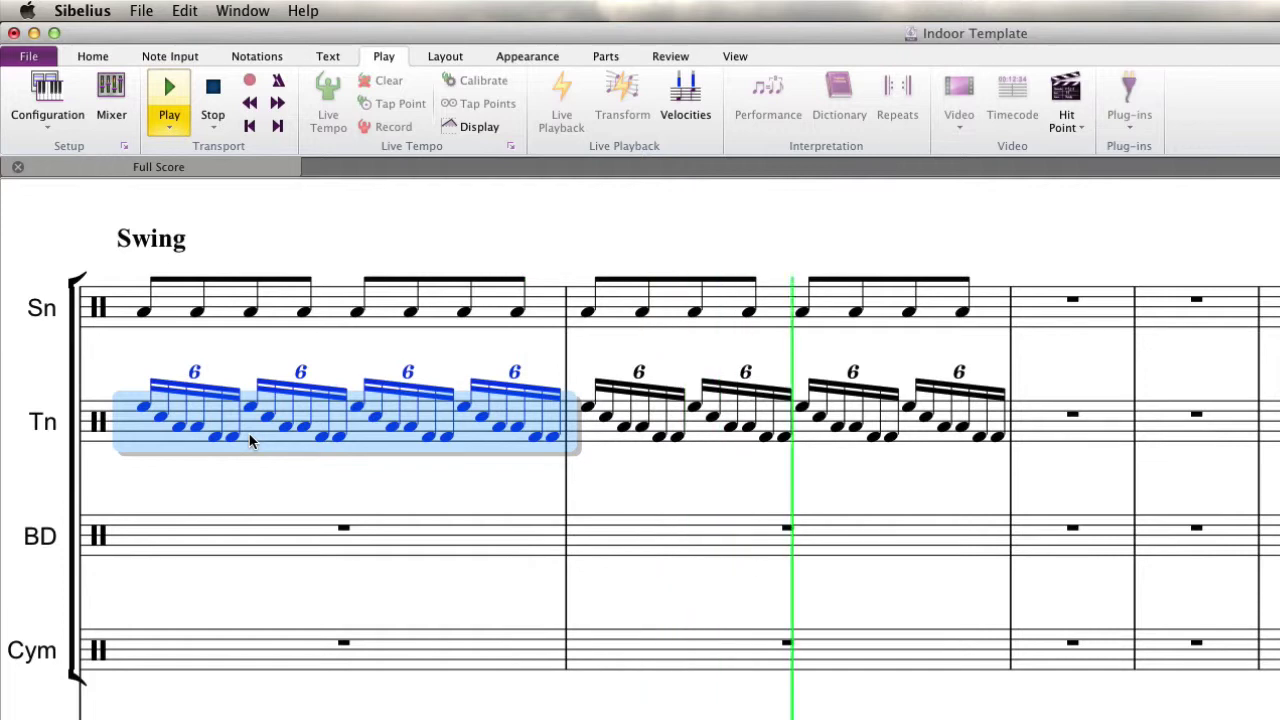
{"action": "key", "text": "space"}
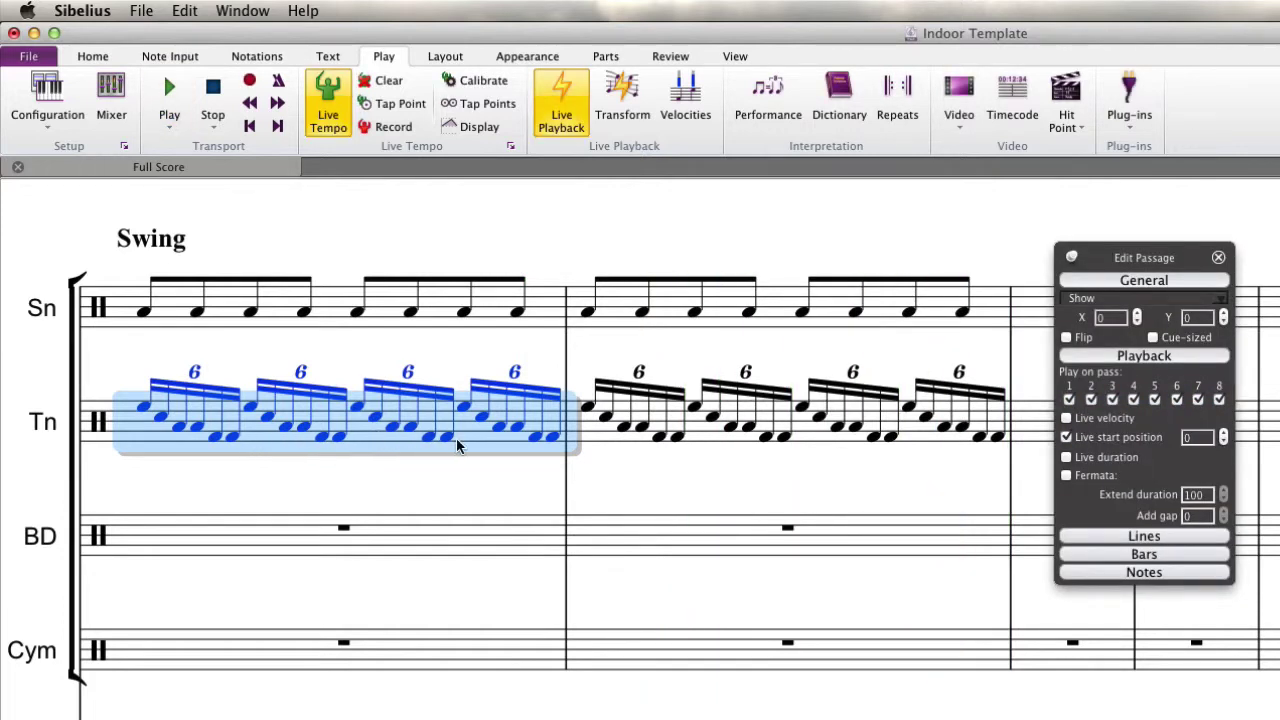
Select the first bar of snare and tenor and start playback
{"action": "left_click", "coordinate": [620, 445]}
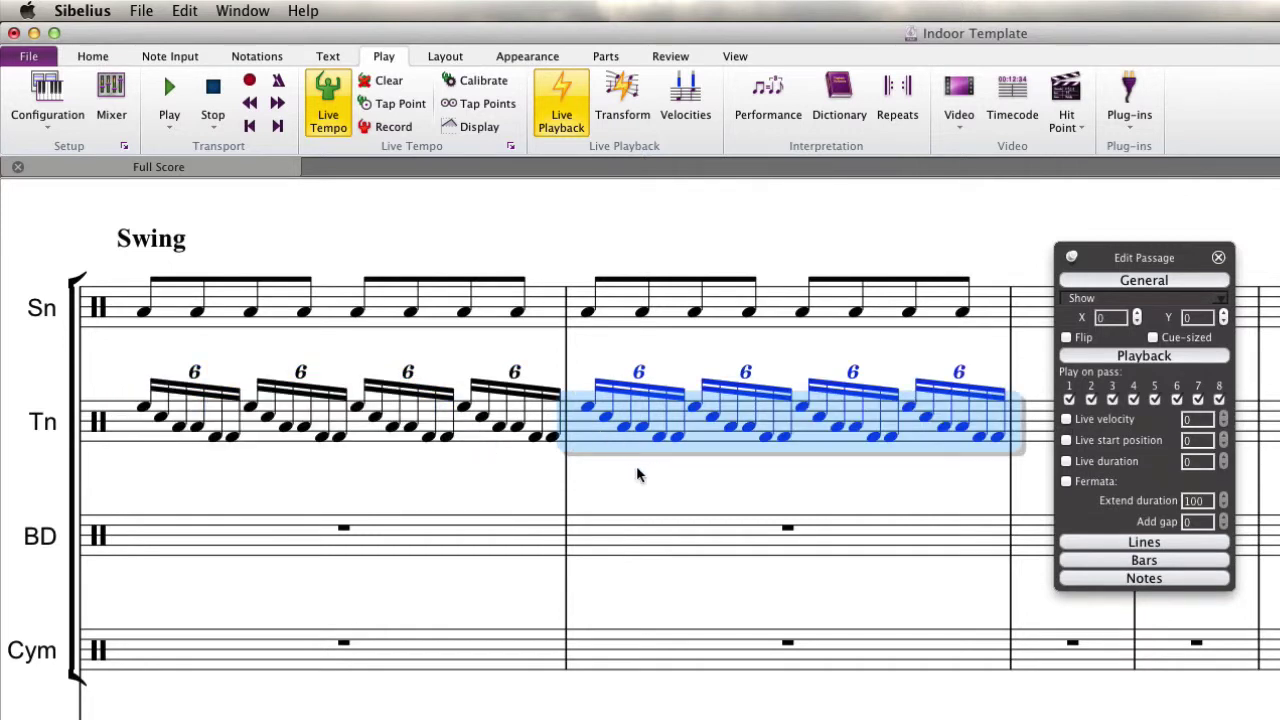
{"action": "left_click", "coordinate": [458, 470]}
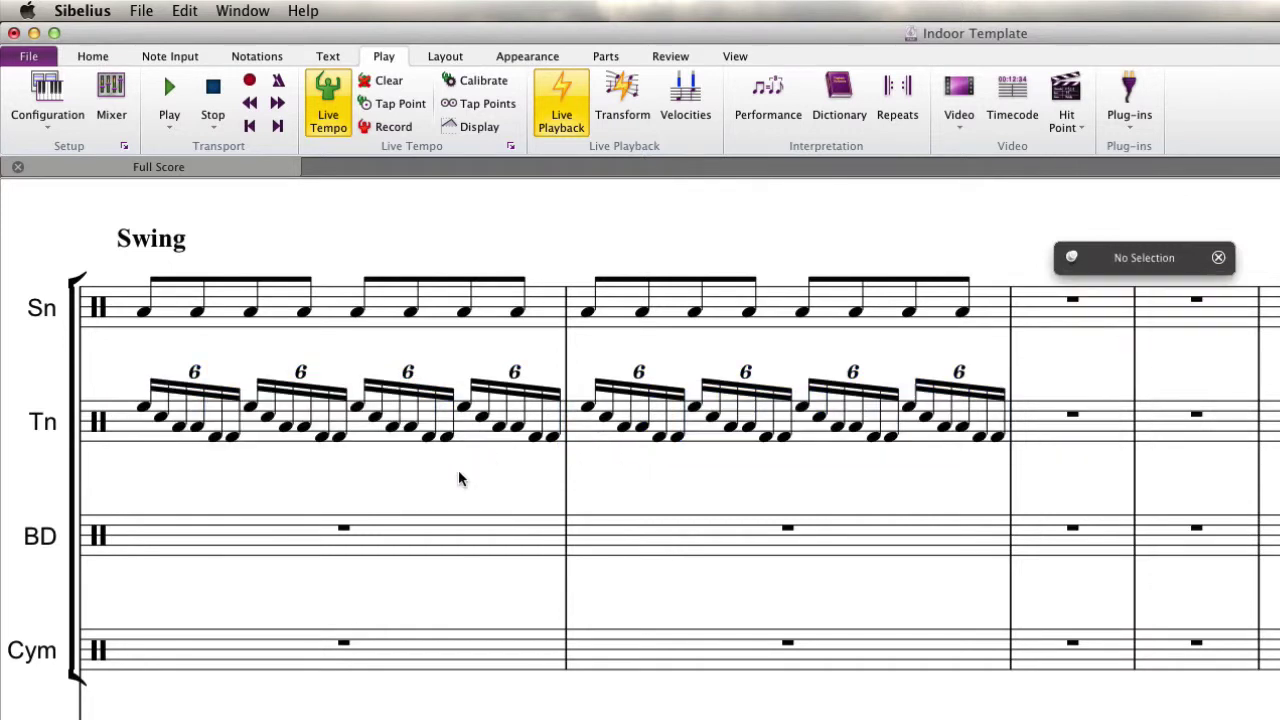
{"action": "left_click", "coordinate": [333, 320]}
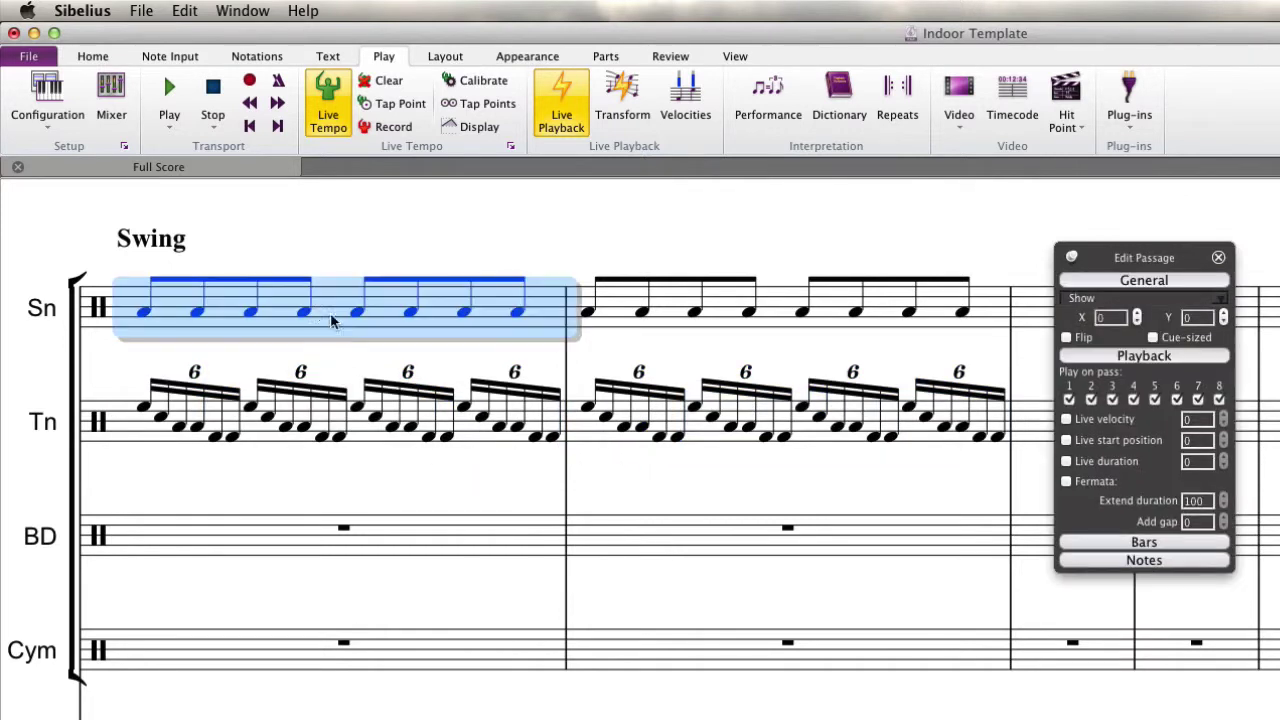
{"action": "right_click", "coordinate": [358, 432]}
{"action": "left_click", "coordinate": [340, 262]}
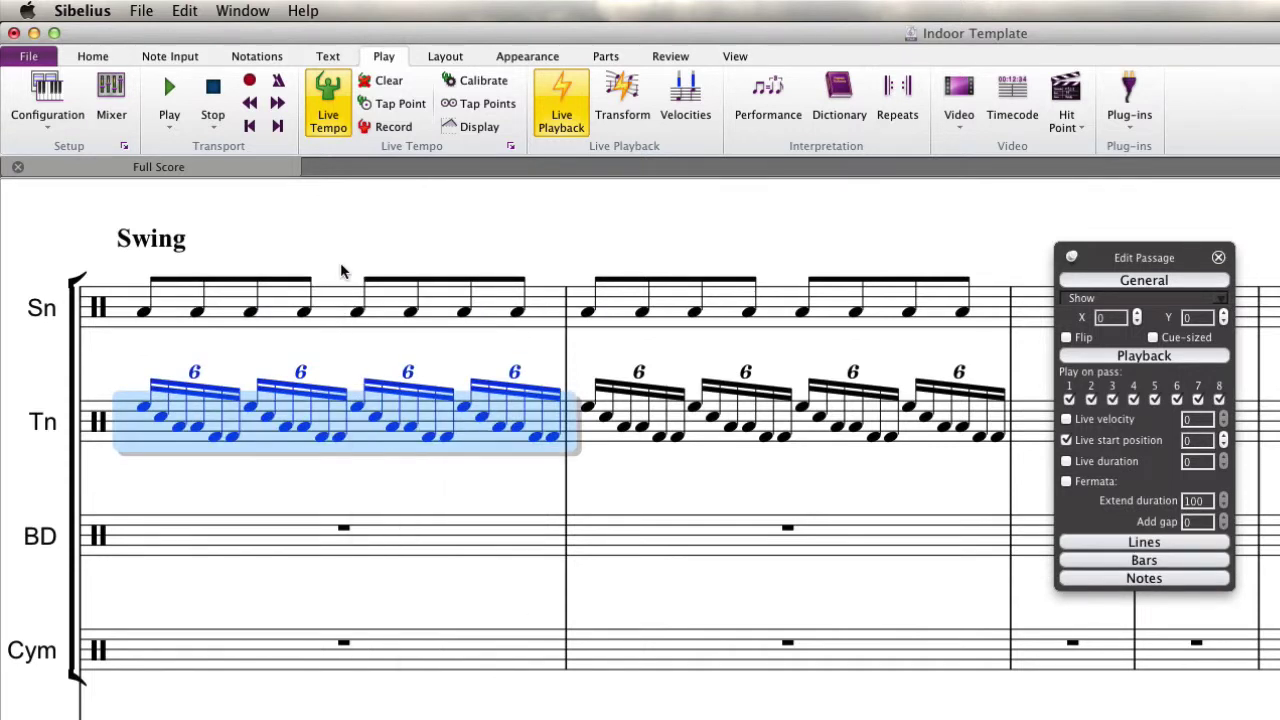
{"action": "left_click", "coordinate": [338, 308]}
{"action": "left_click", "coordinate": [358, 434], "text": "shift"}
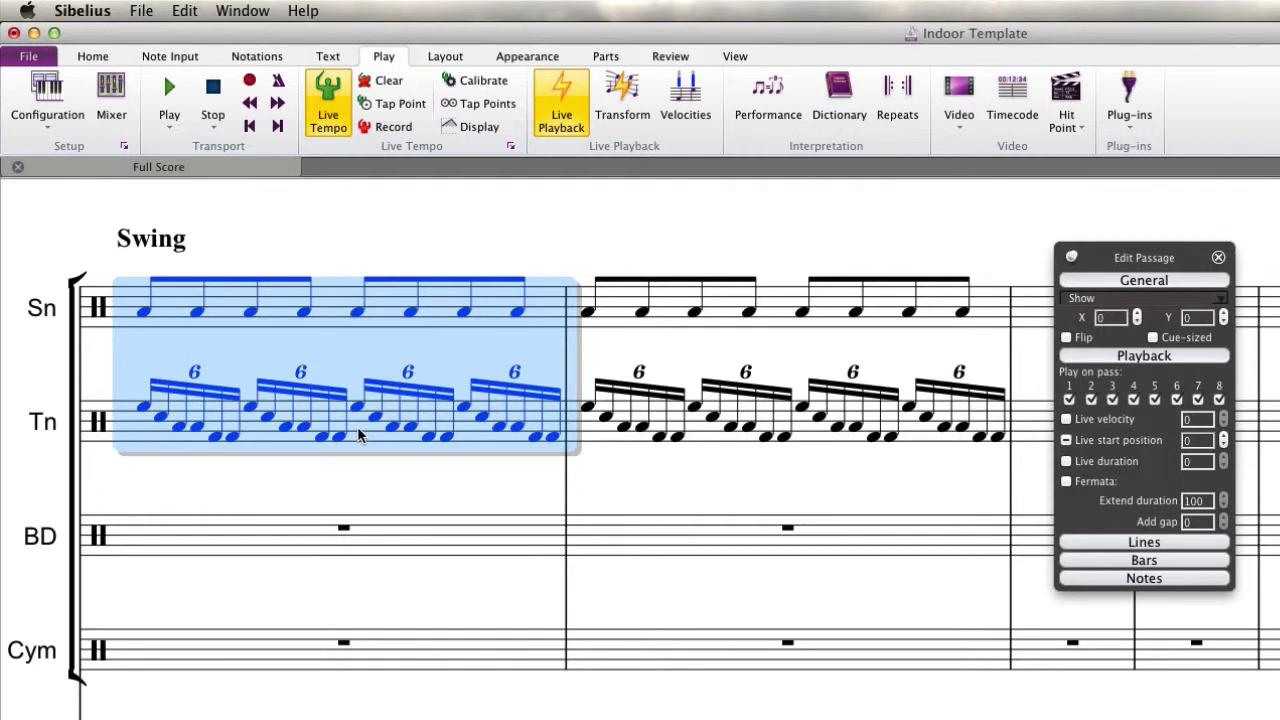
{"action": "key", "text": "space"}
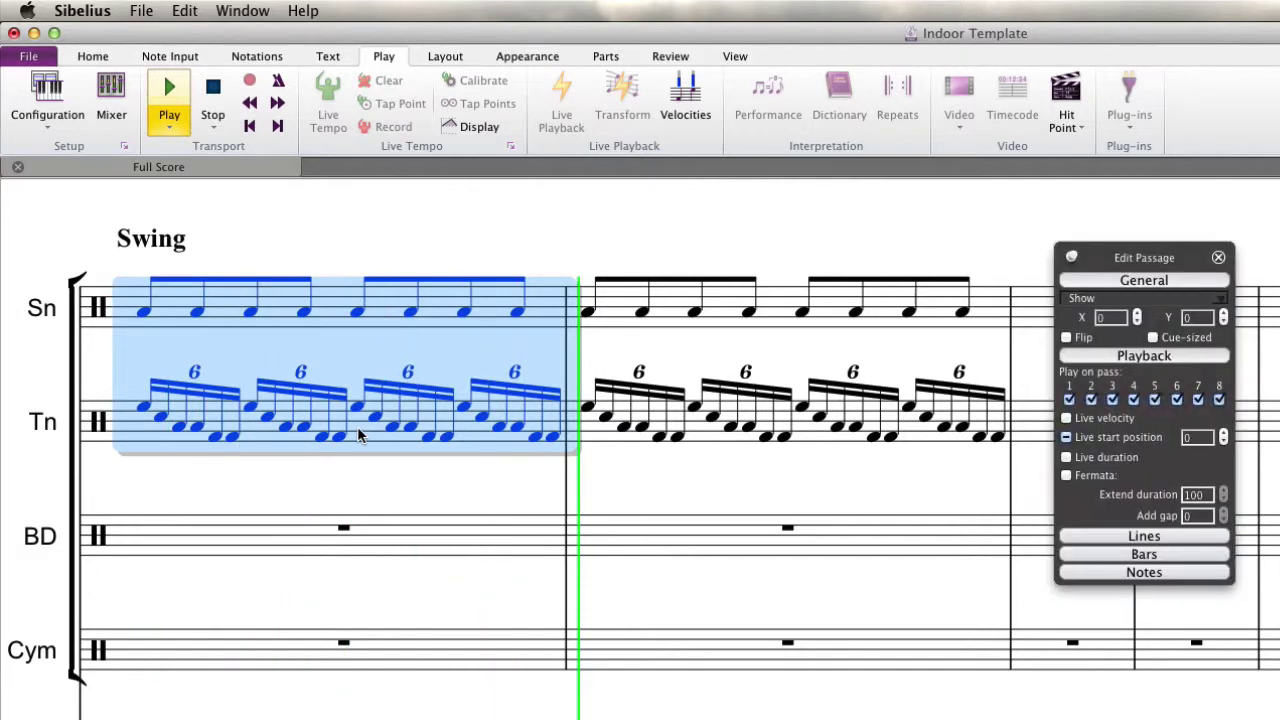
Play back just the snare's first bar under the Swing marking
{"action": "left_click", "coordinate": [348, 357]}
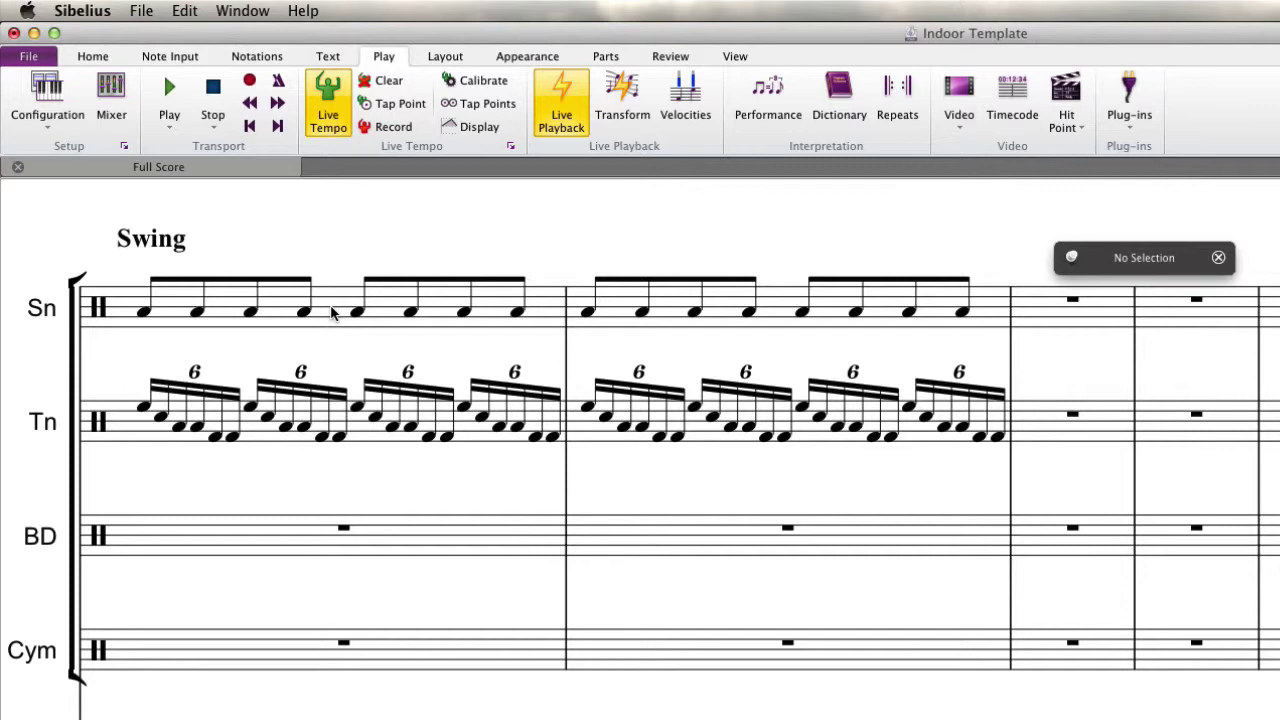
{"action": "left_click", "coordinate": [332, 313]}
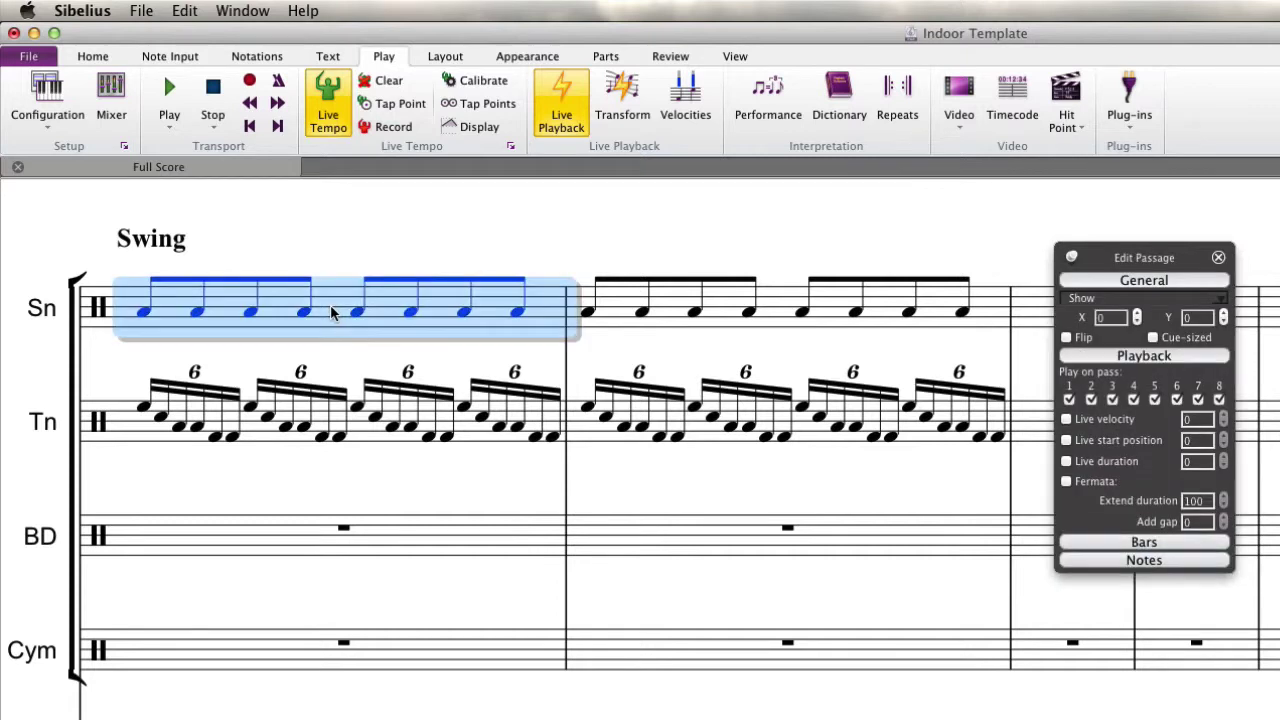
{"action": "key", "text": "space"}
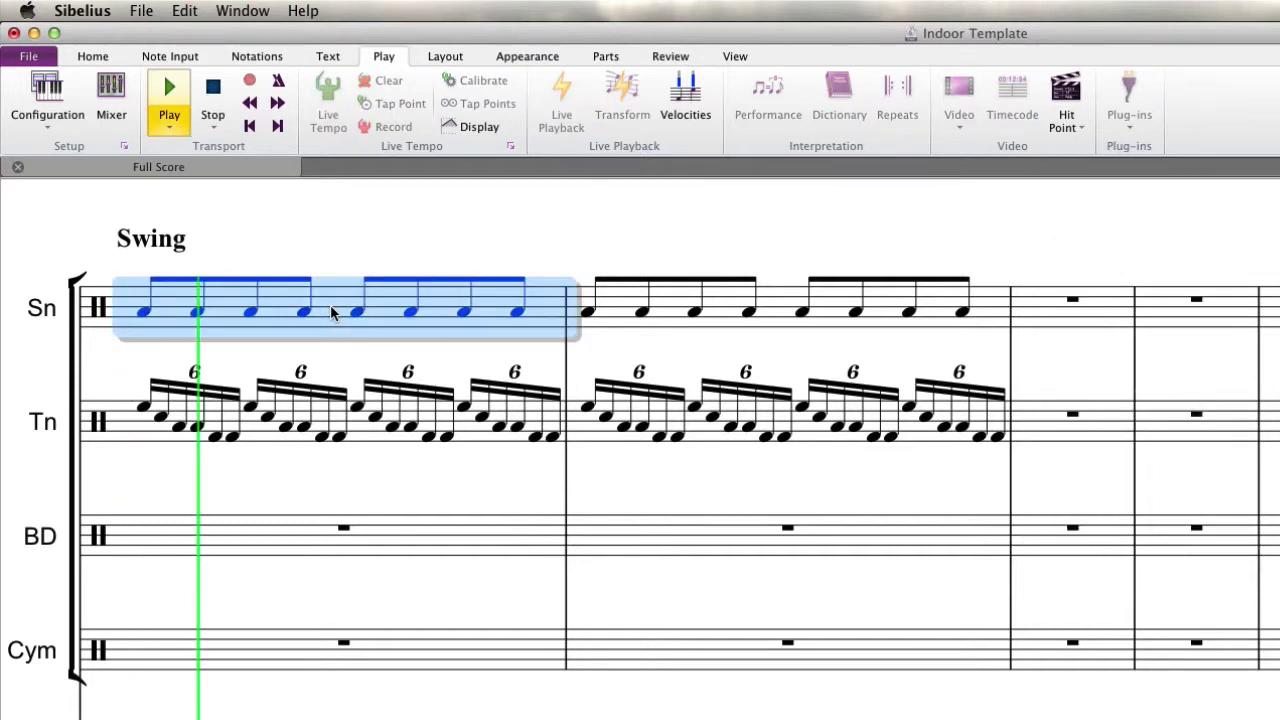
{"action": "key", "text": "space"}
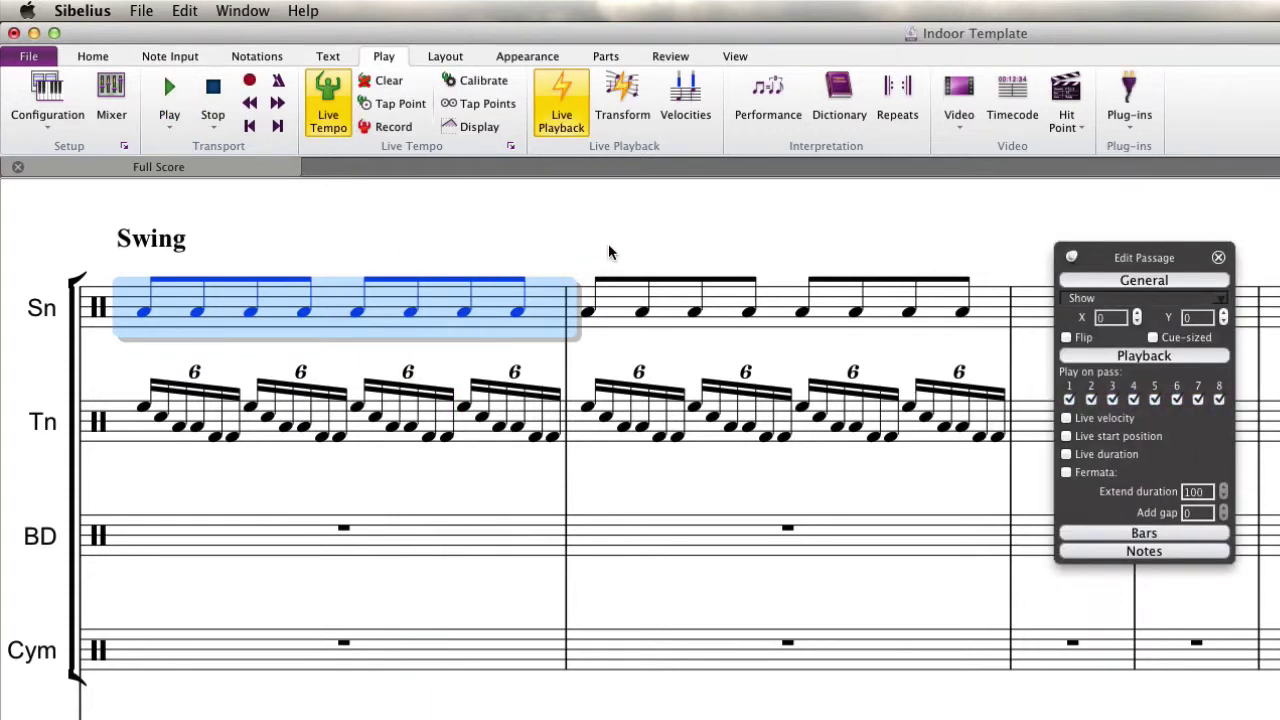
Change the Swing system-text entry's Rhythmic Feel from Regular Swing to Triplet Swing in the Playback Dictionary
{"action": "left_click", "coordinate": [829, 116]}
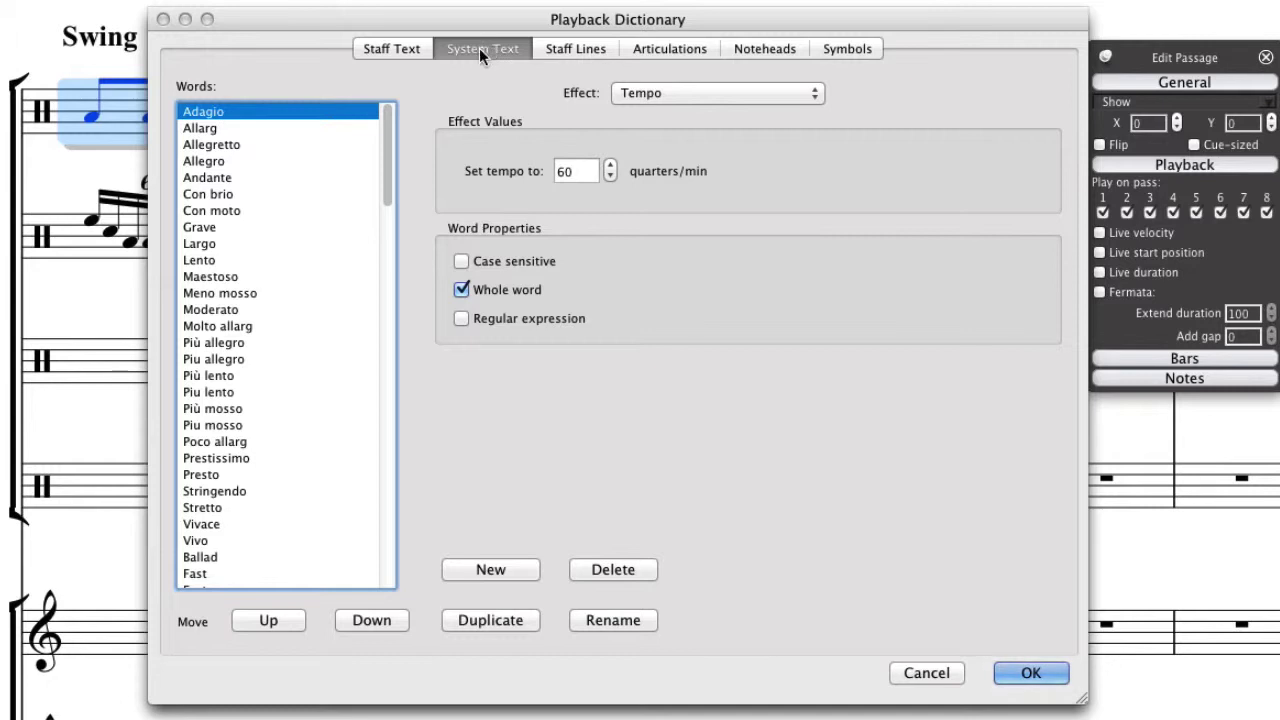
{"action": "left_click_drag", "start_coordinate": [387, 146], "coordinate": [396, 364]}
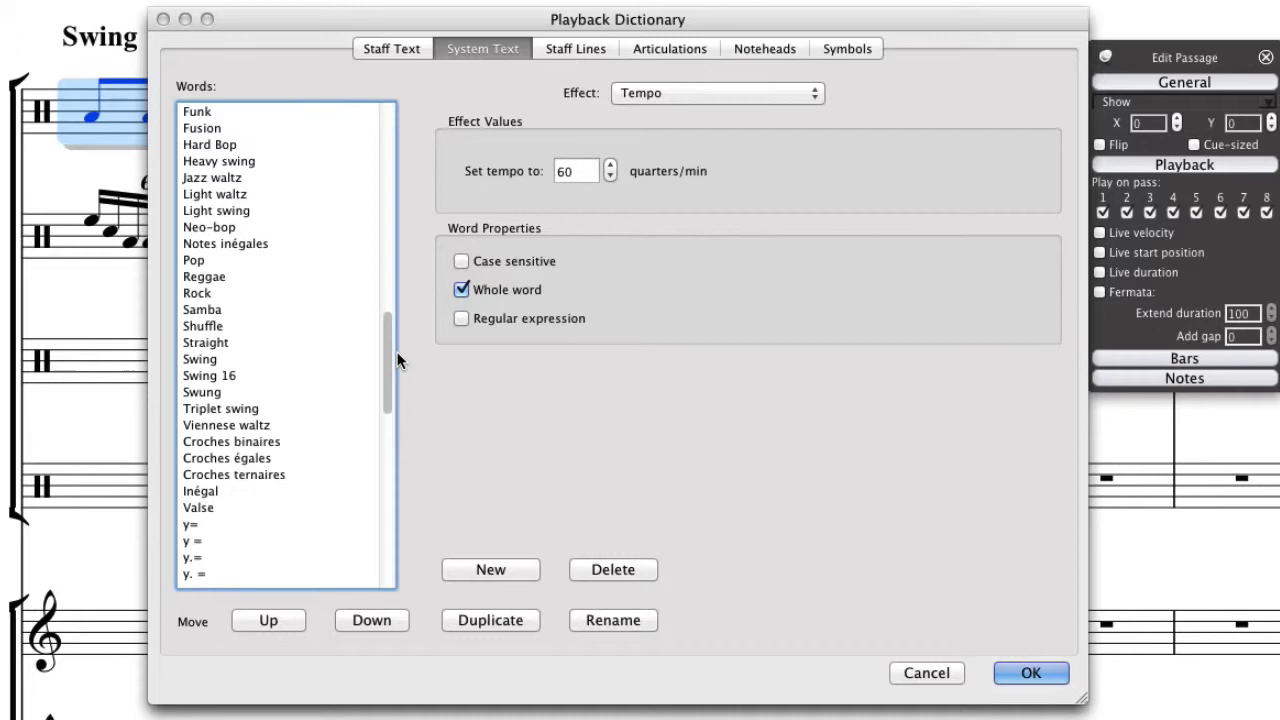
{"action": "left_click", "coordinate": [213, 358]}
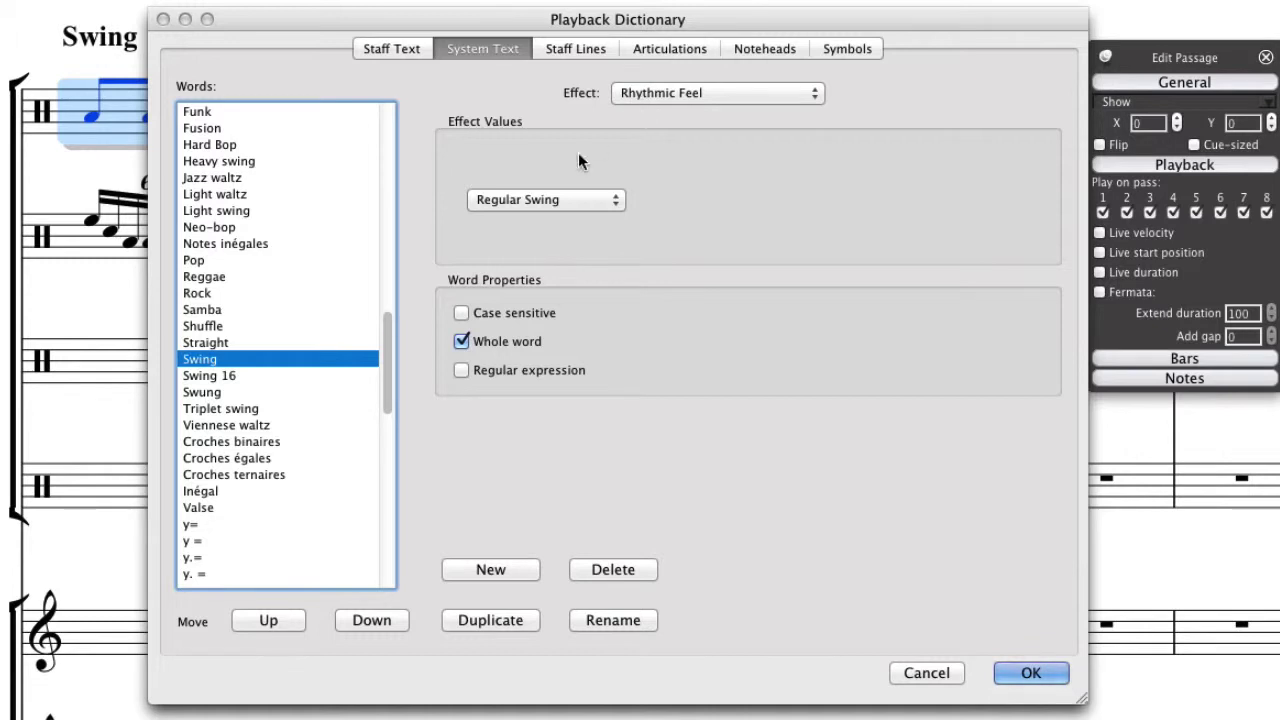
{"action": "left_click", "coordinate": [533, 200]}
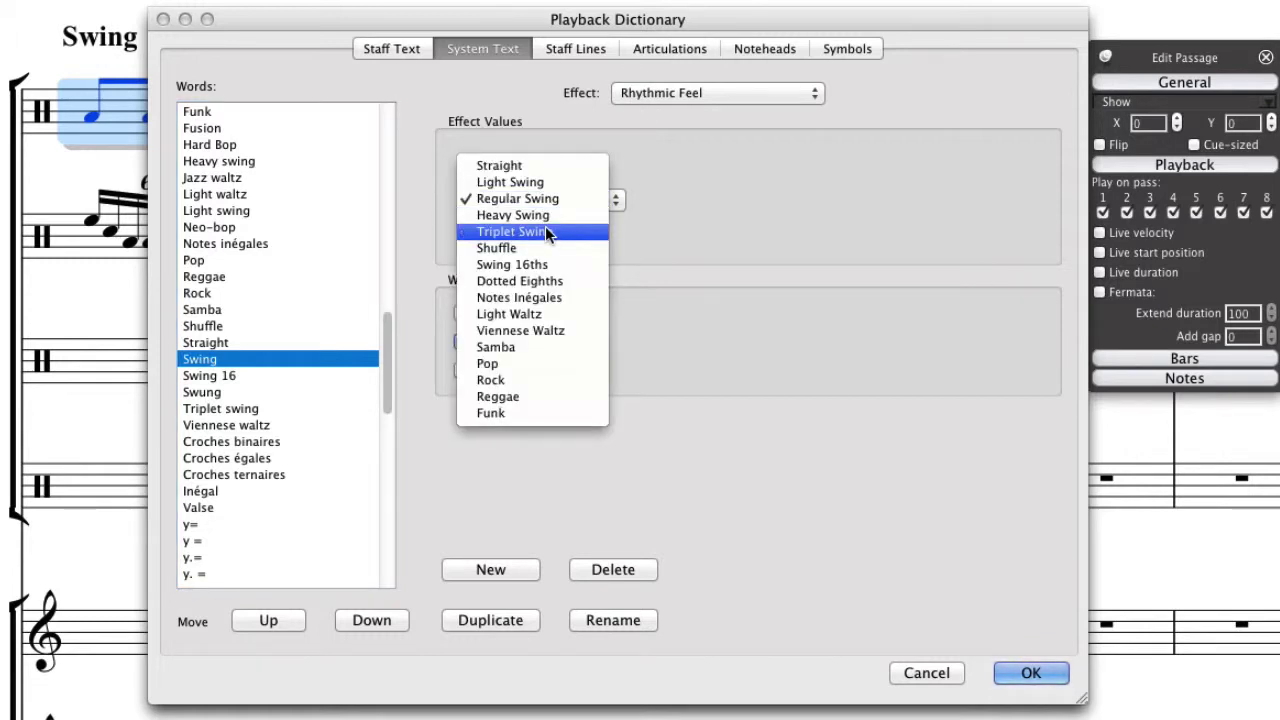
{"action": "left_click", "coordinate": [553, 228]}
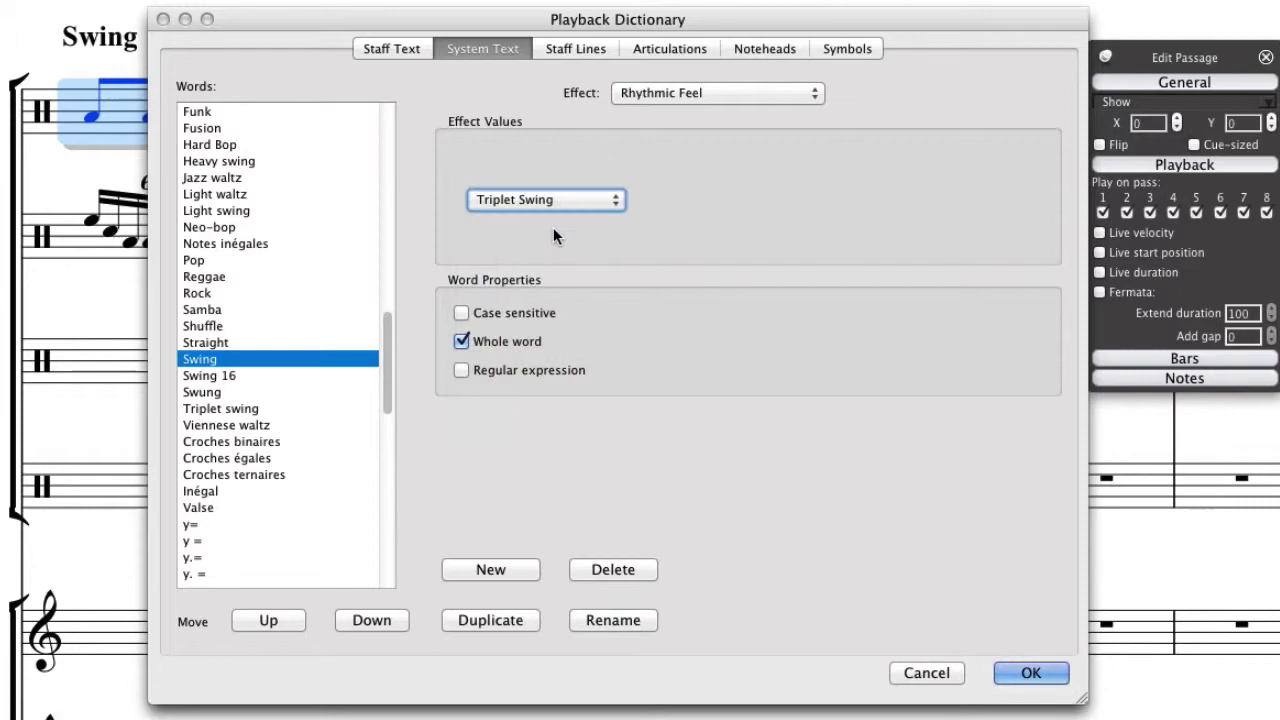
{"action": "left_click", "coordinate": [1025, 676]}
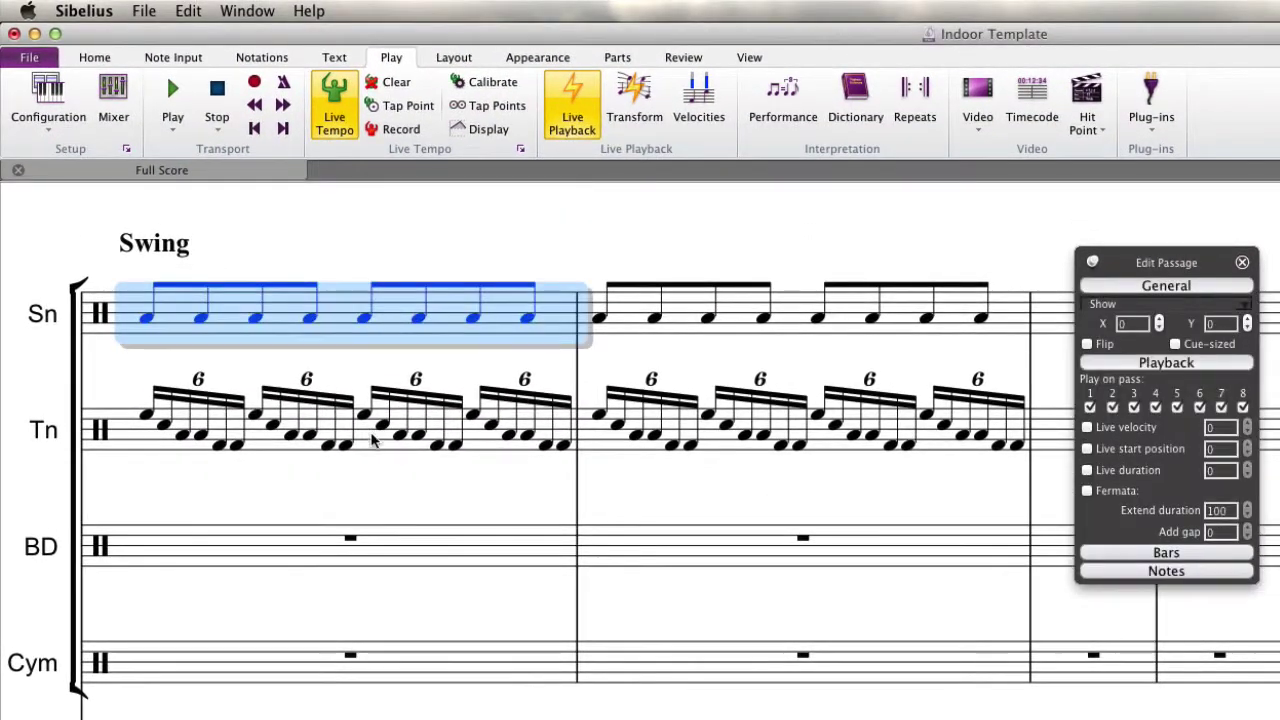
Play bar 1, then enable Live start position for the tenor sextuplets in bar 2
{"action": "left_click", "coordinate": [372, 443], "text": "shift"}
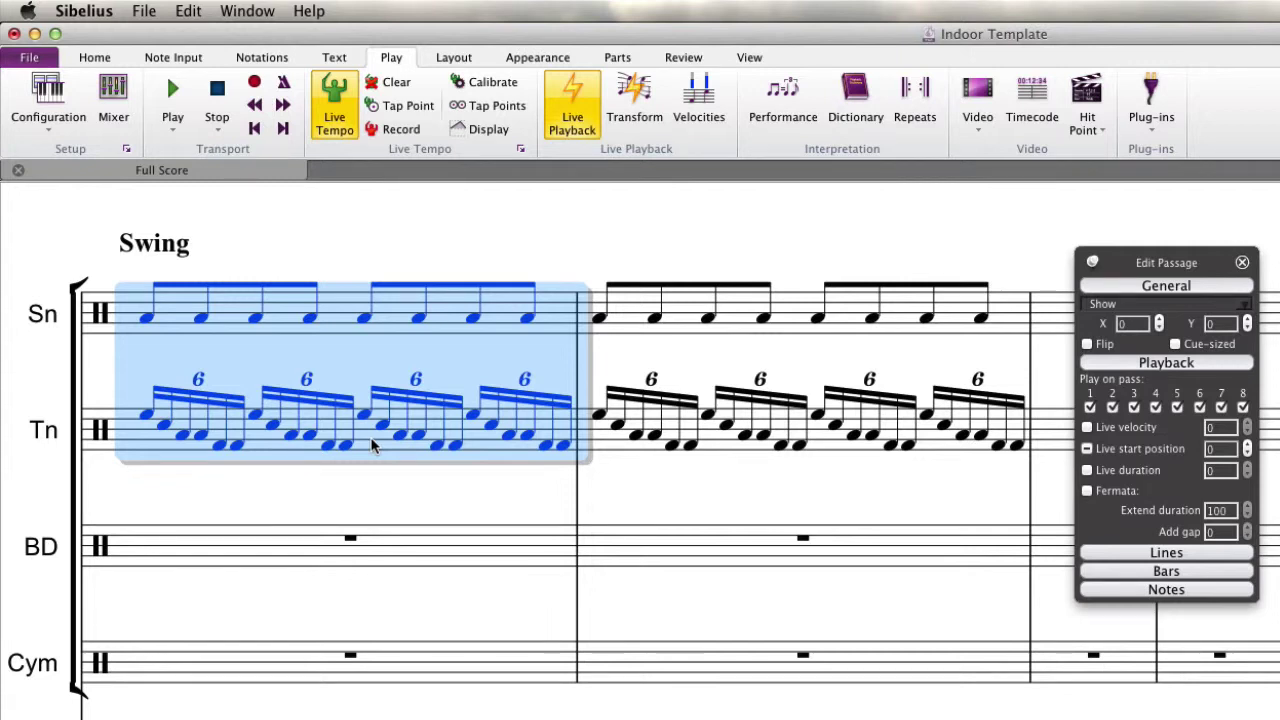
{"action": "key", "text": "space"}
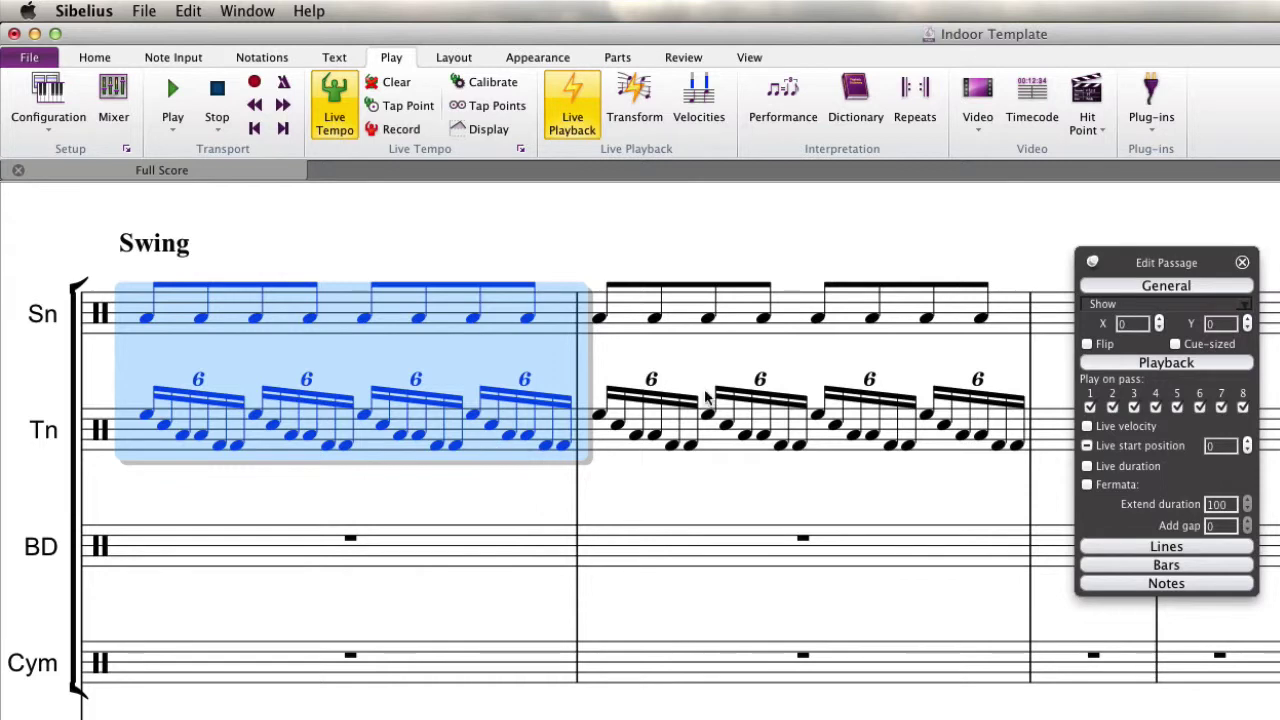
{"action": "left_click", "coordinate": [604, 432]}
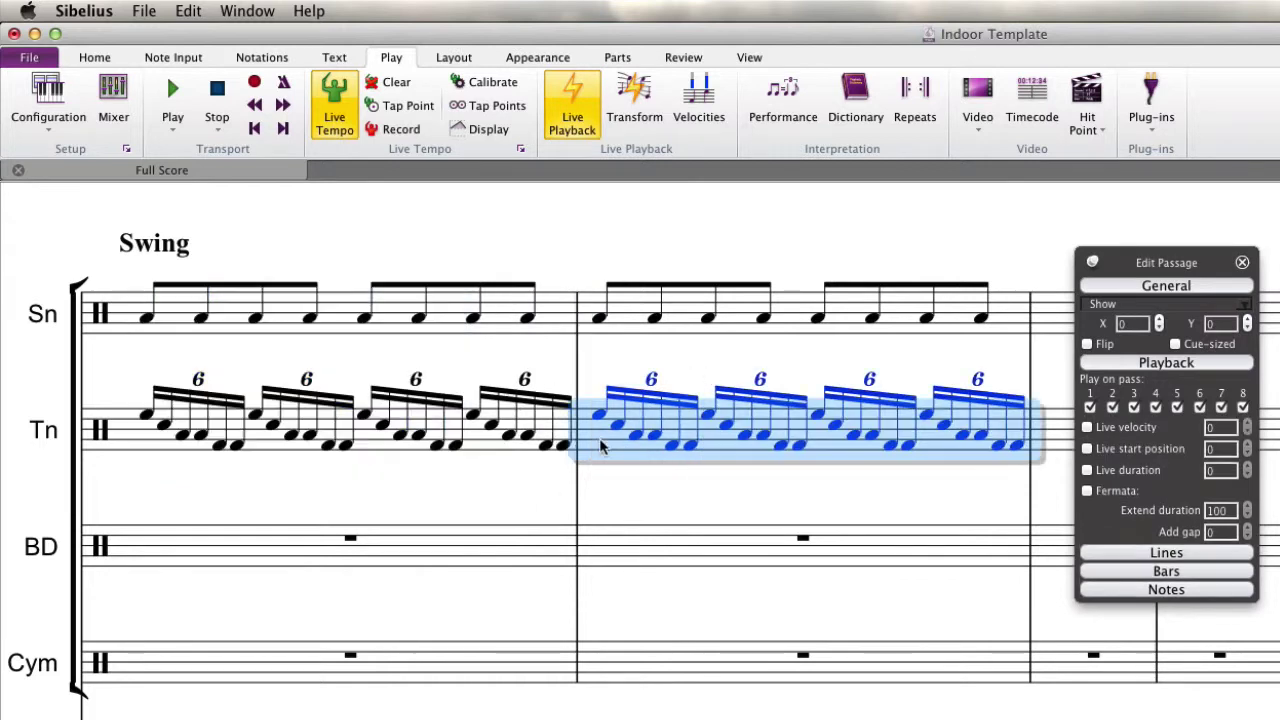
{"action": "left_click", "coordinate": [1134, 449]}
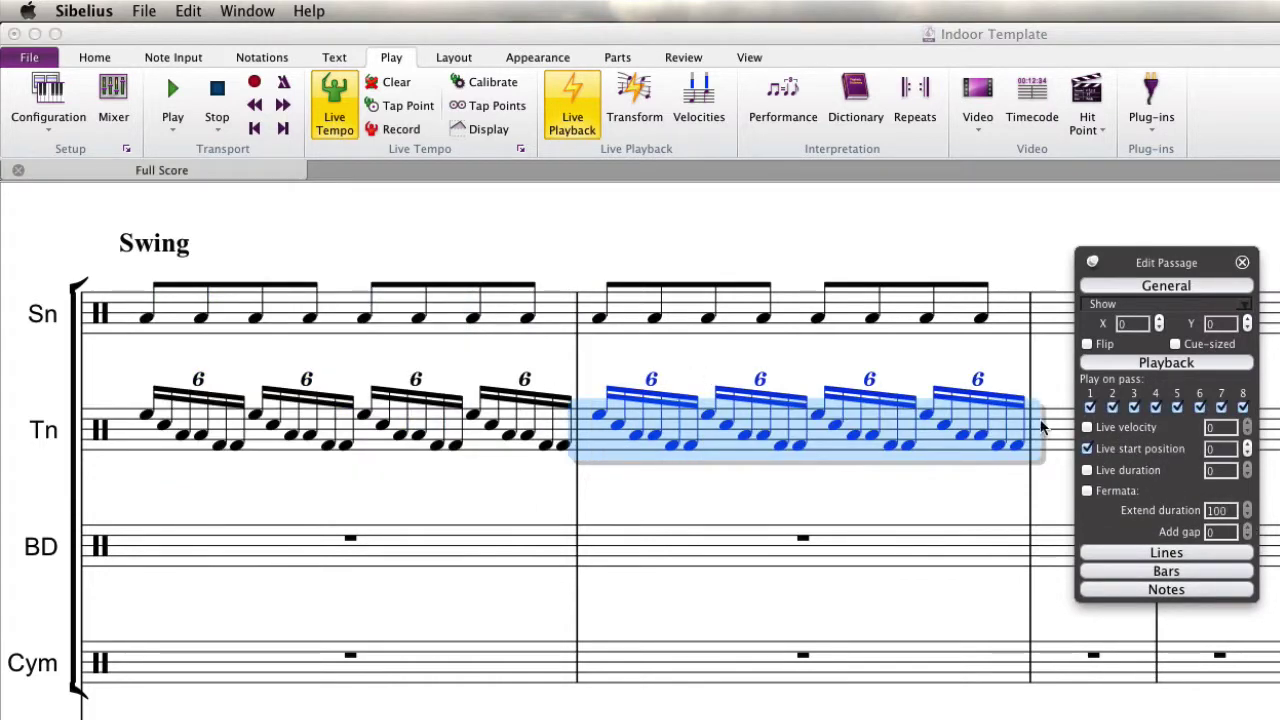
Play snare and tenor bar 1 to compare, then clear the selection
{"action": "left_click", "coordinate": [503, 314]}
{"action": "left_click", "coordinate": [476, 451], "text": "shift"}
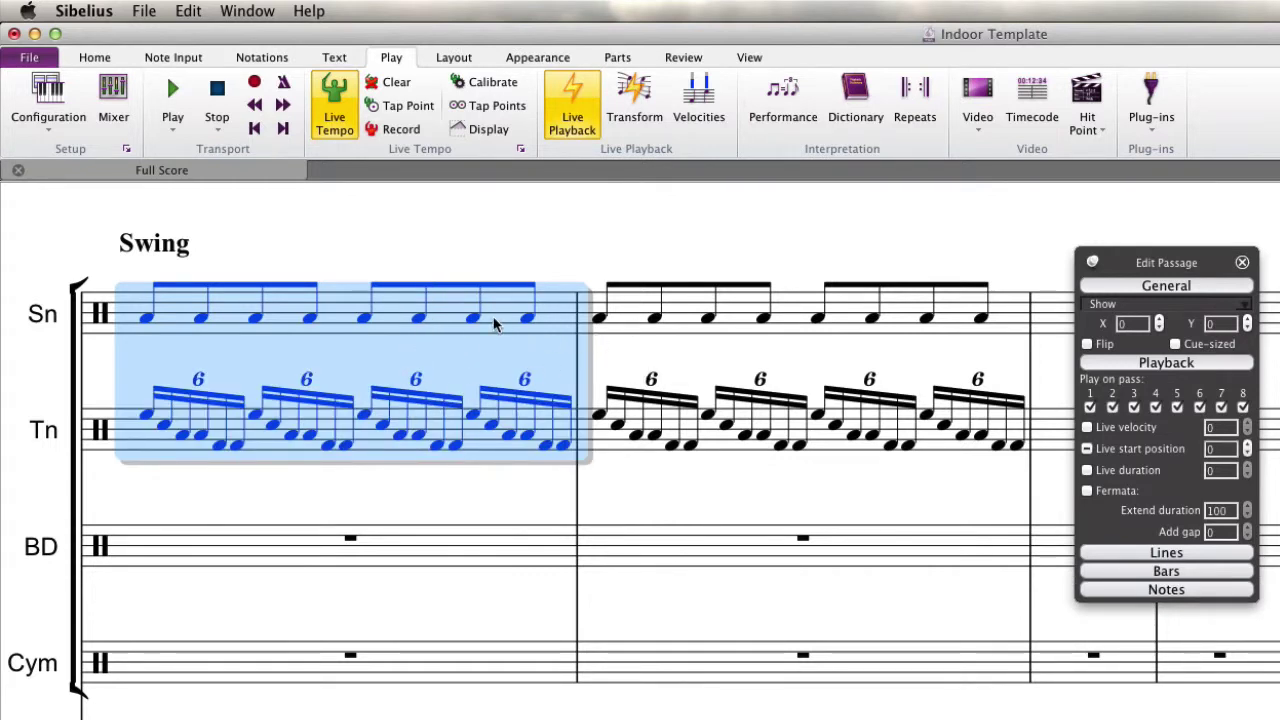
{"action": "key", "text": "space"}
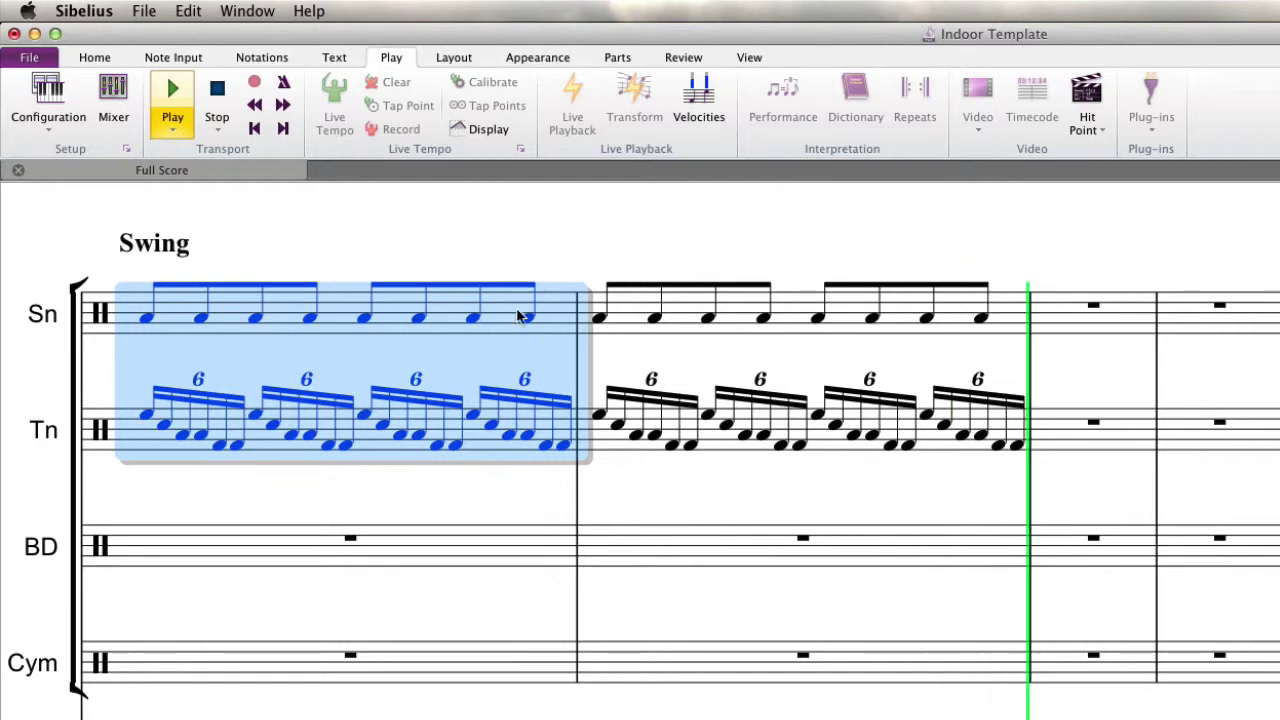
{"action": "key", "text": "space"}
{"action": "key", "text": "Escape"}
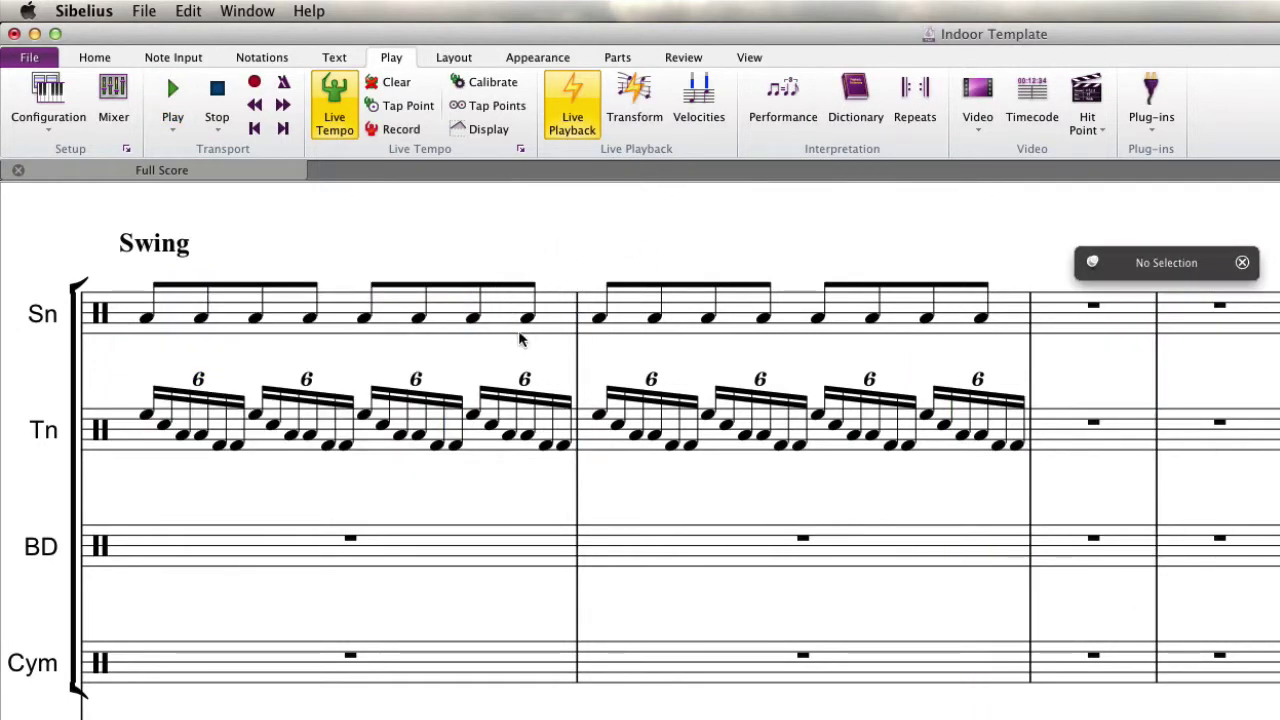
Add the system text 'Swung' above the snare's bar 2
{"action": "left_click", "coordinate": [638, 327]}
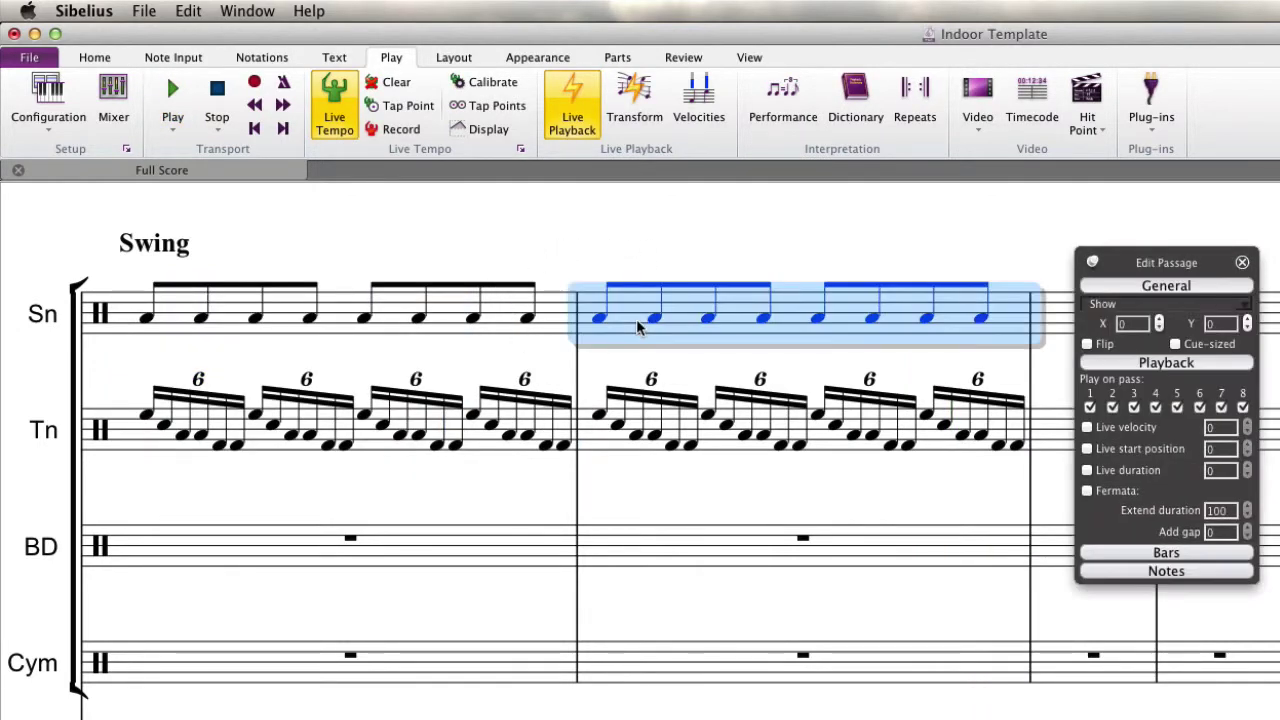
{"action": "key", "text": "super+alt+t"}
{"action": "type", "text": "Swung"}
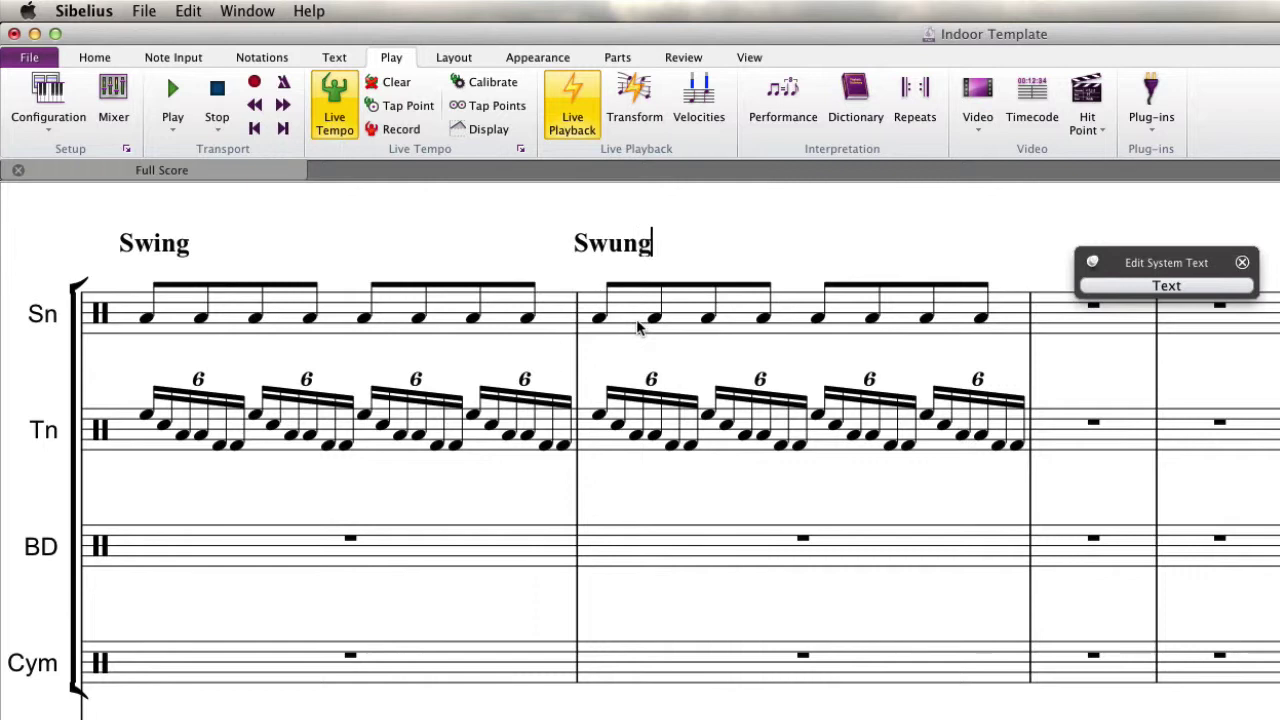
Play back snare and tenor from bar 1, then stop
{"action": "left_click", "coordinate": [557, 312]}
{"action": "left_click", "coordinate": [484, 443], "text": "shift"}
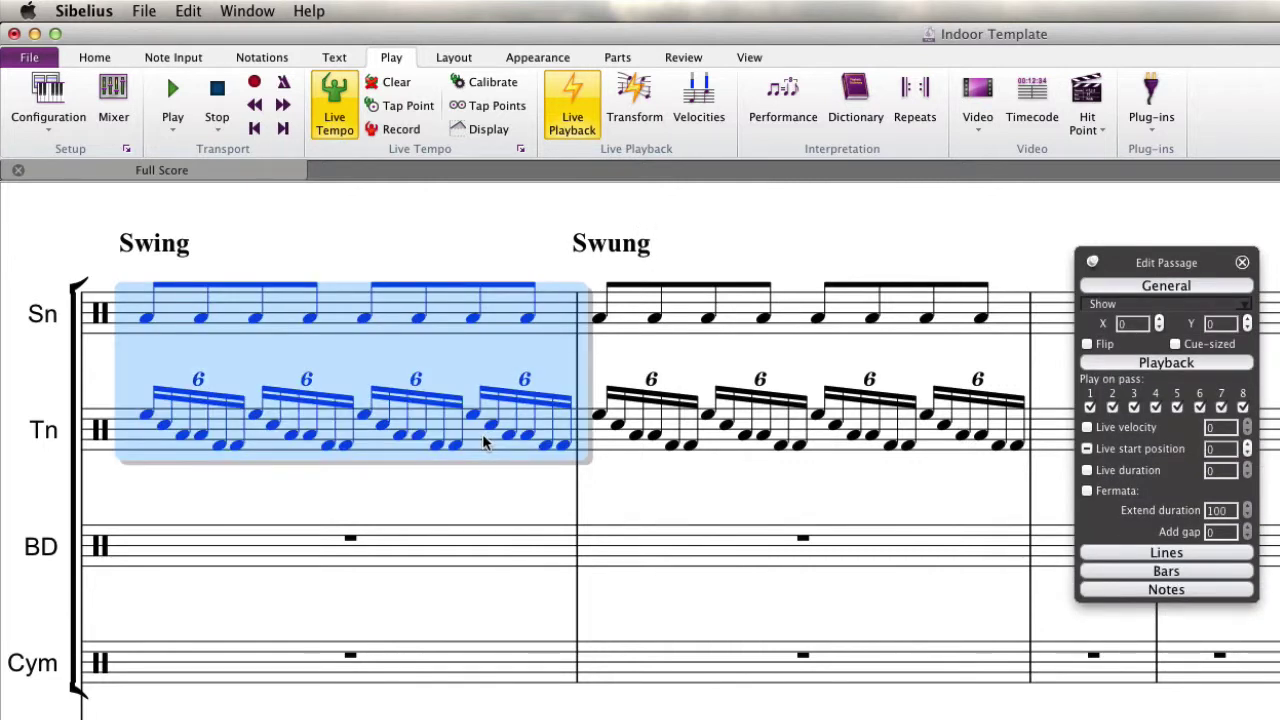
{"action": "key", "text": "space"}
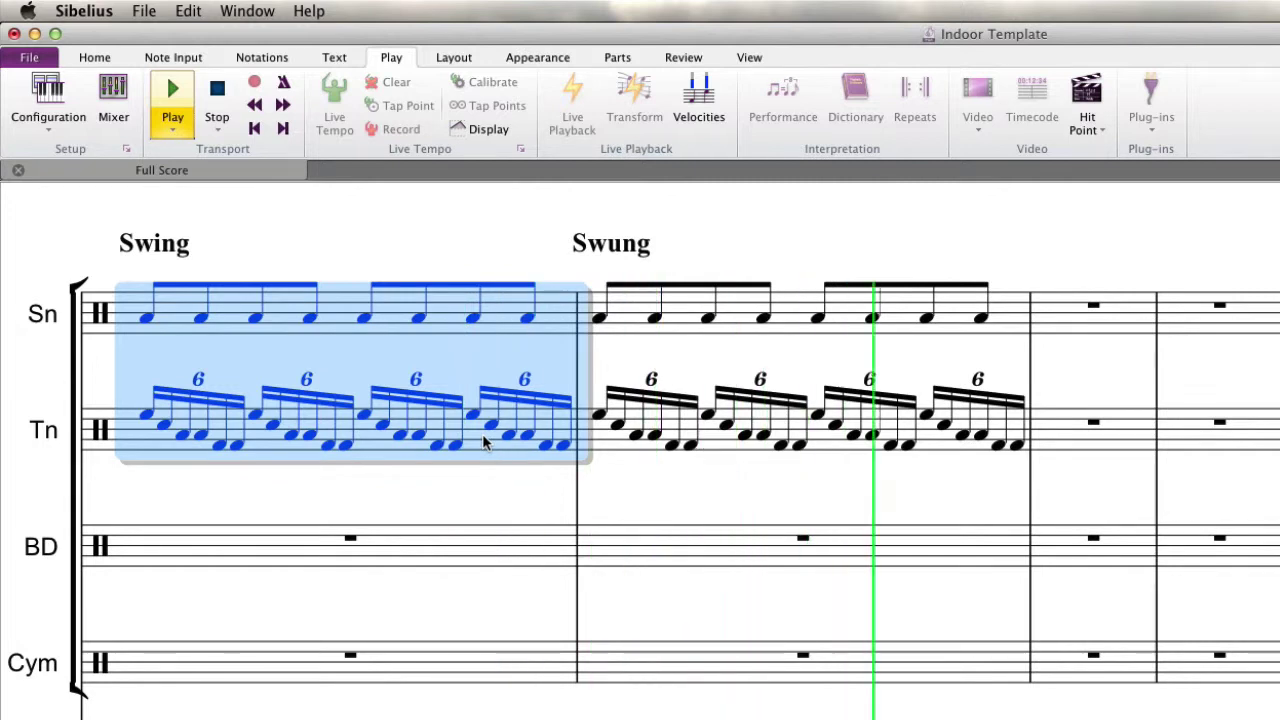
{"action": "key", "text": "Escape"}
{"action": "key", "text": "Escape"}
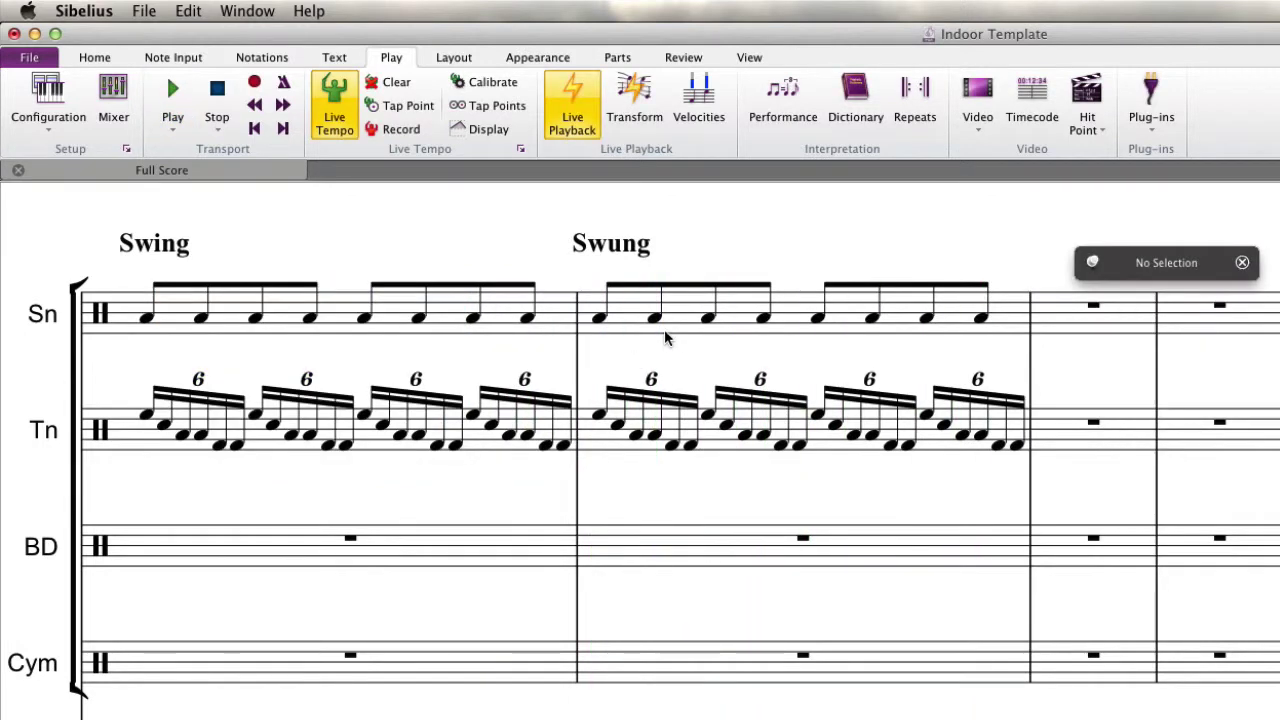